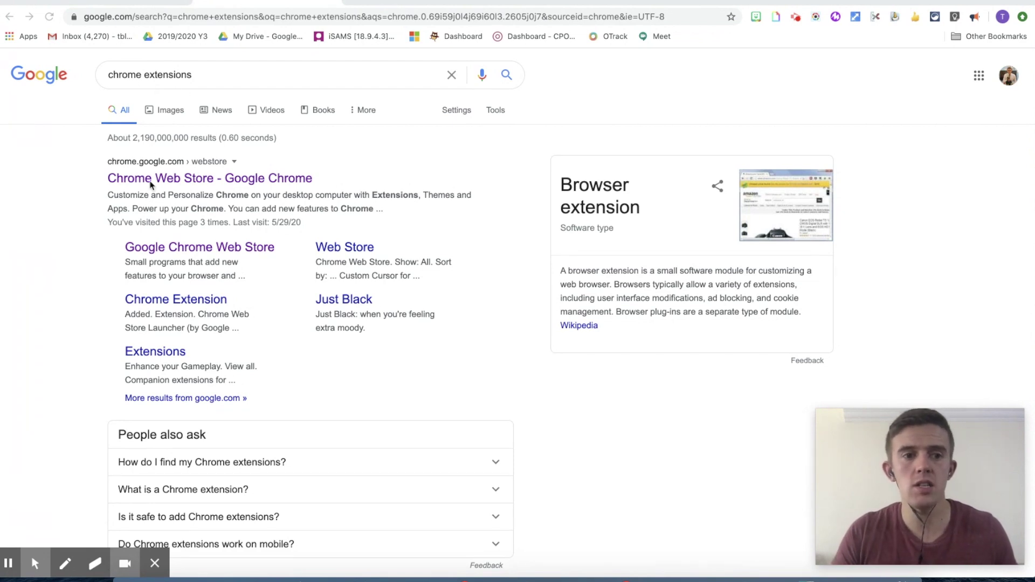
# Open the Chrome Web Store result and browse its recommended extensions
pyautogui.click(153, 180)
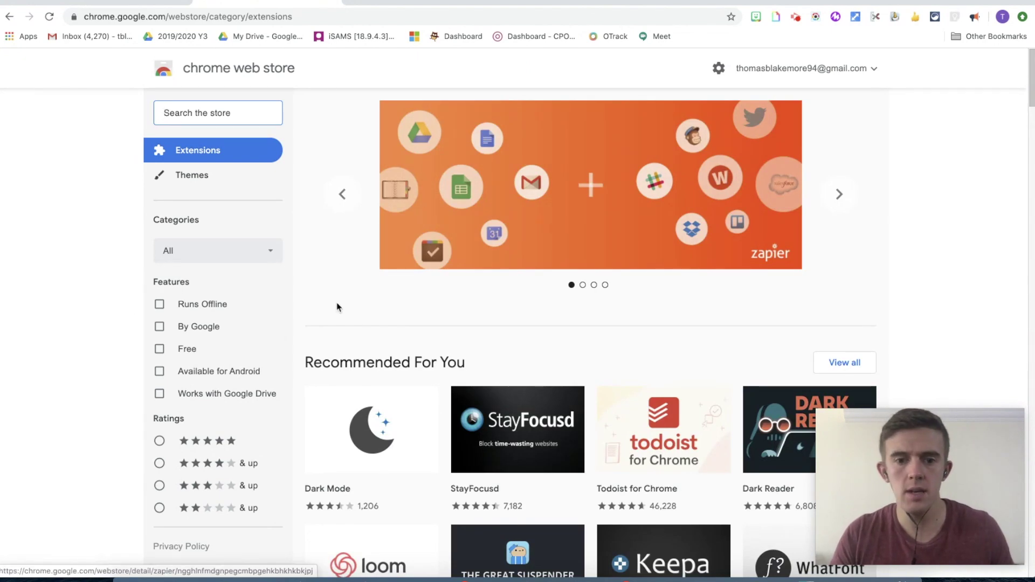
pyautogui.scroll(-12, 338, 305)
pyautogui.scroll(12, 337, 305)
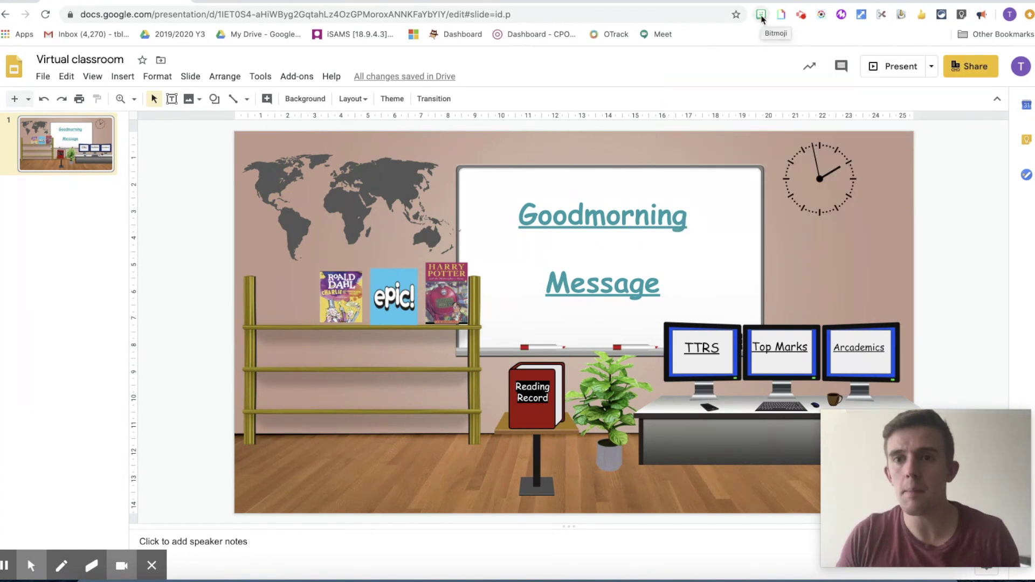
# Search Bitmoji for 'pose', place a figure on the slide, shrink it and position it by the bookshelf
pyautogui.click(761, 15)
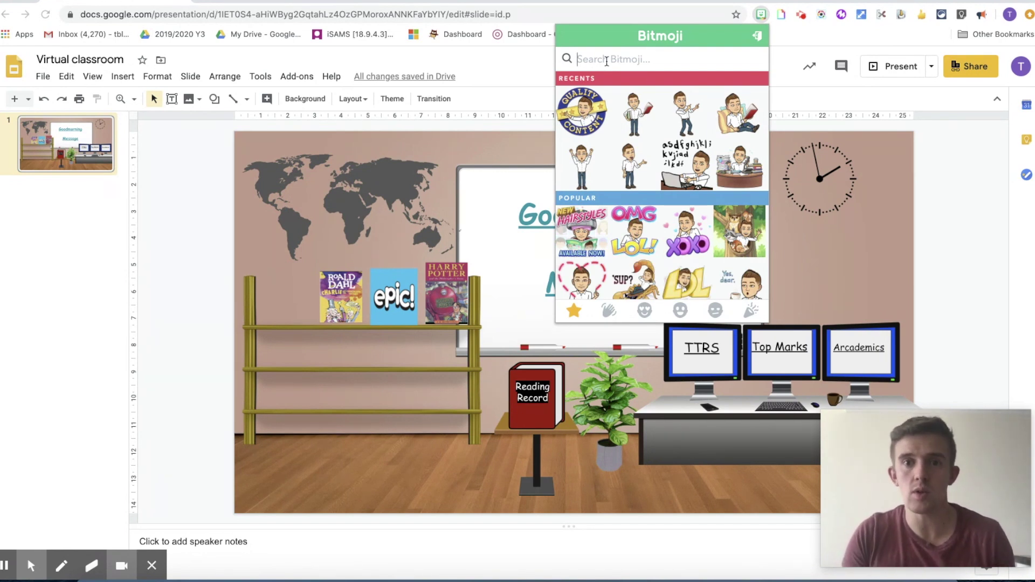
pyautogui.write('pose')
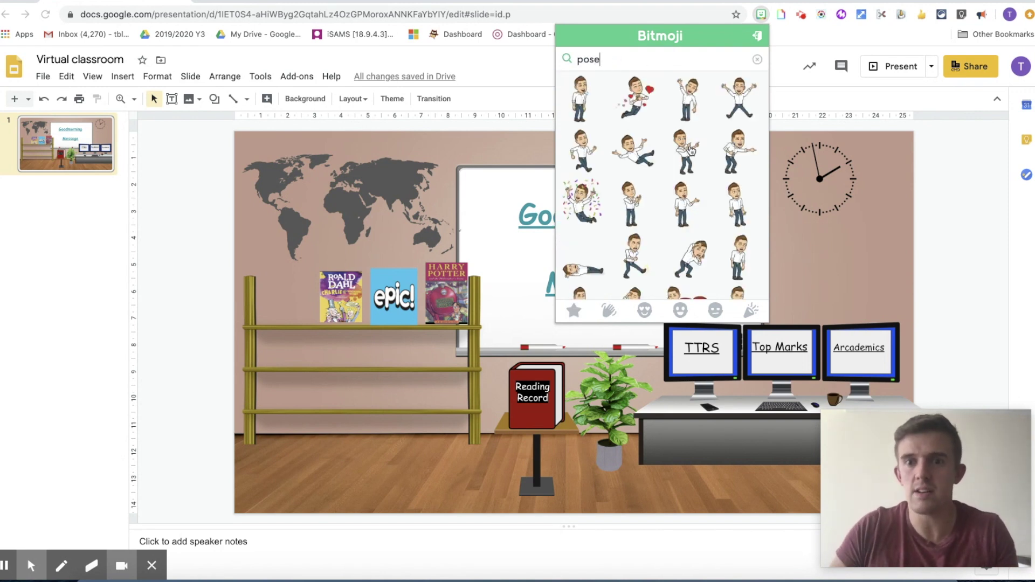
pyautogui.moveTo(692, 151); pyautogui.dragTo(383, 322)
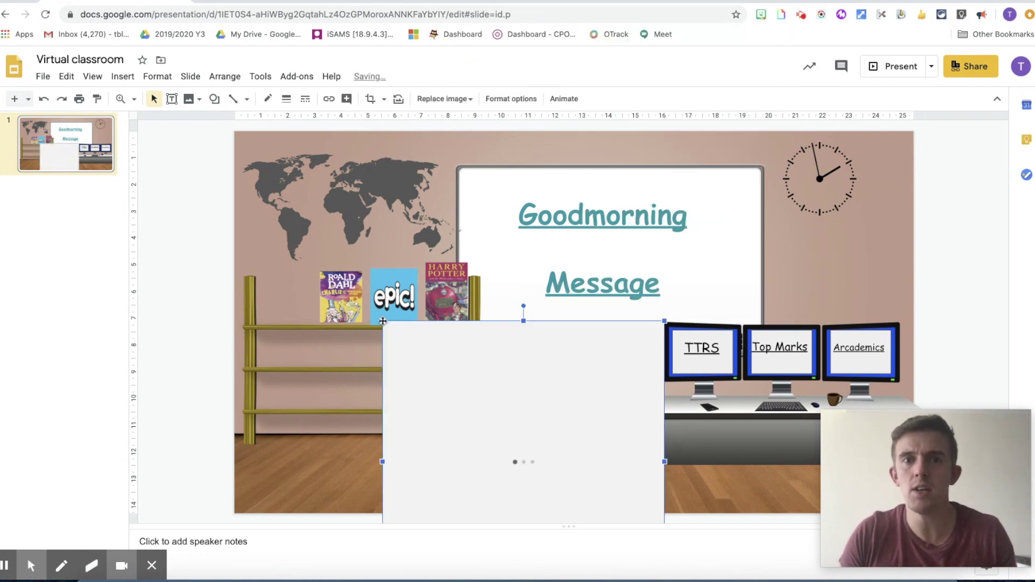
pyautogui.moveTo(487, 441); pyautogui.dragTo(389, 350)
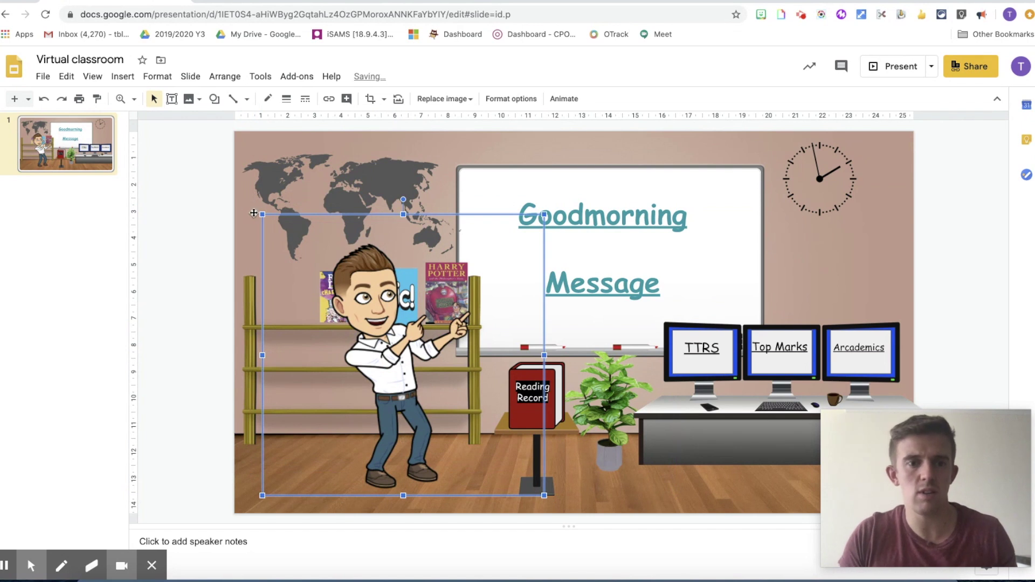
pyautogui.moveTo(262, 214); pyautogui.dragTo(329, 279)
pyautogui.moveTo(395, 341); pyautogui.dragTo(412, 358)
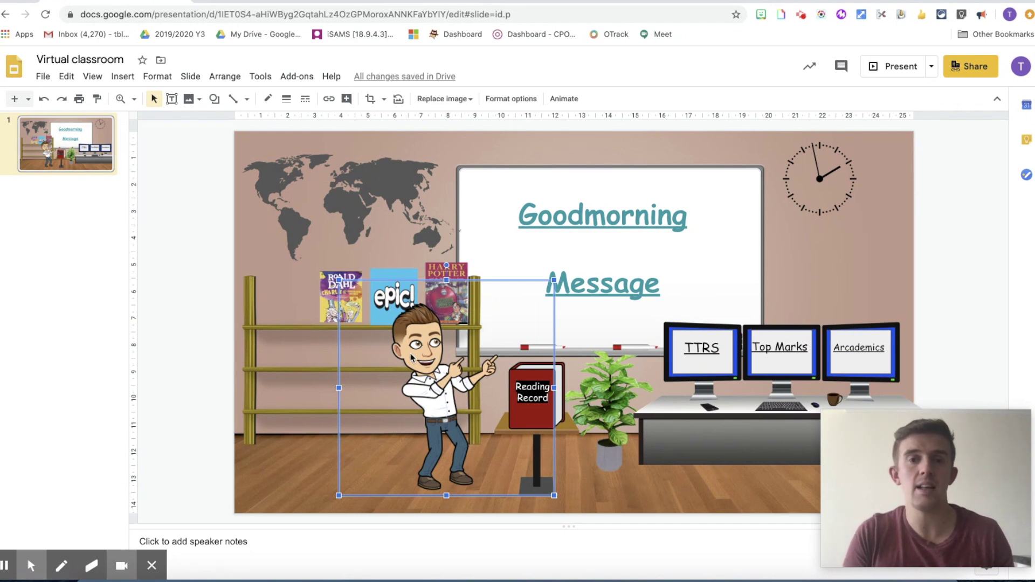
pyautogui.click(762, 15)
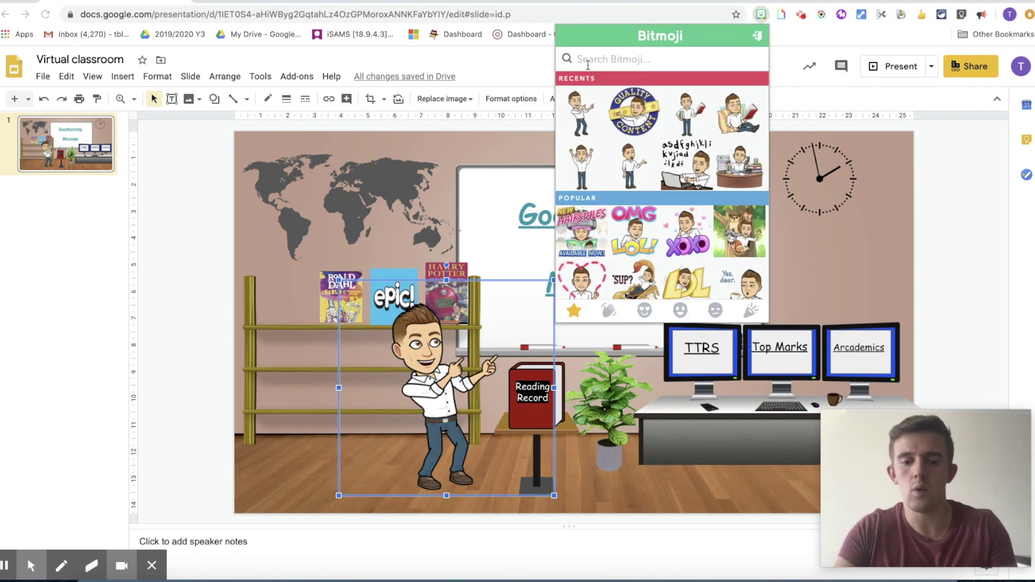
pyautogui.write('well do')
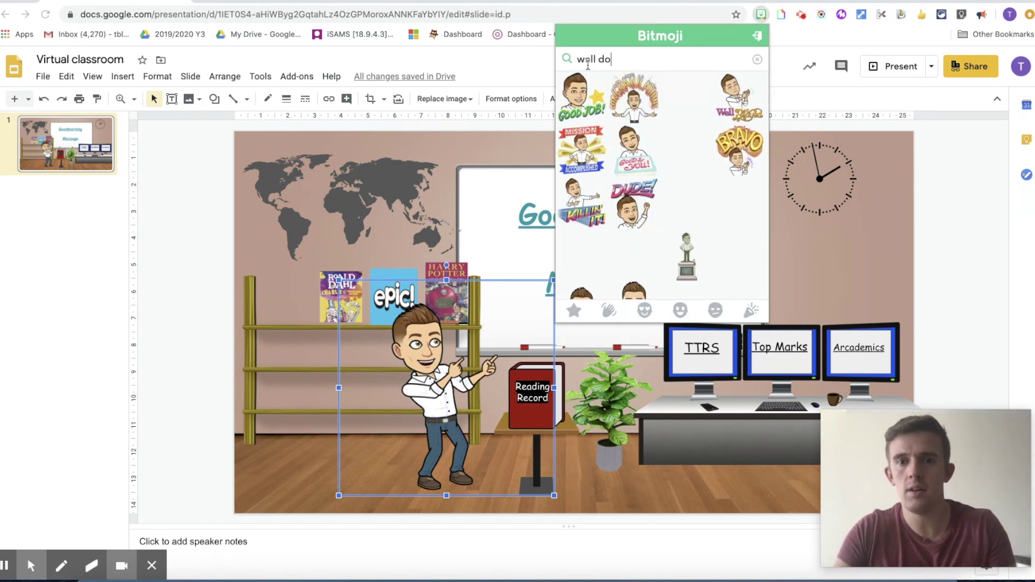
pyautogui.write('ne')
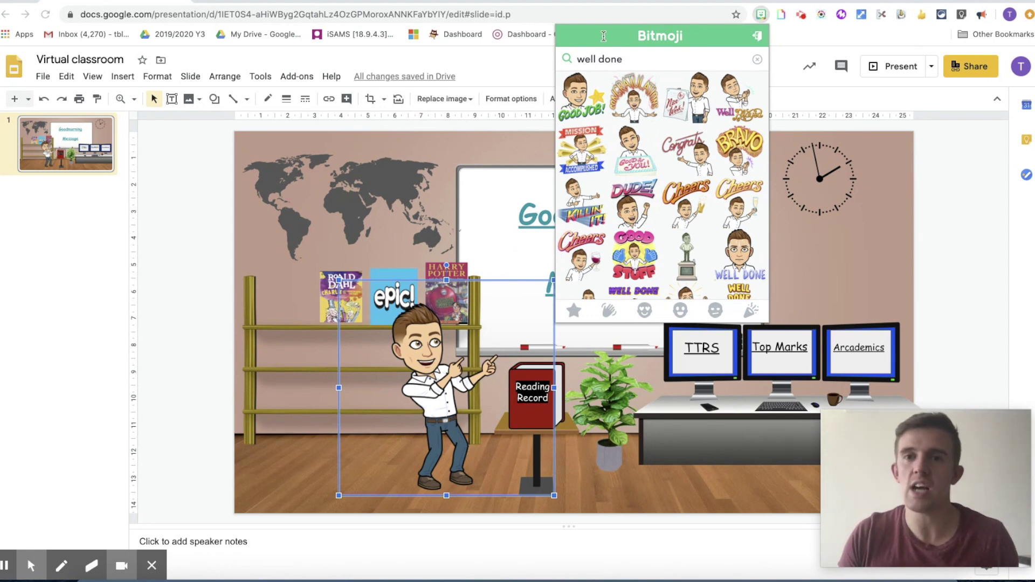
pyautogui.click(761, 15)
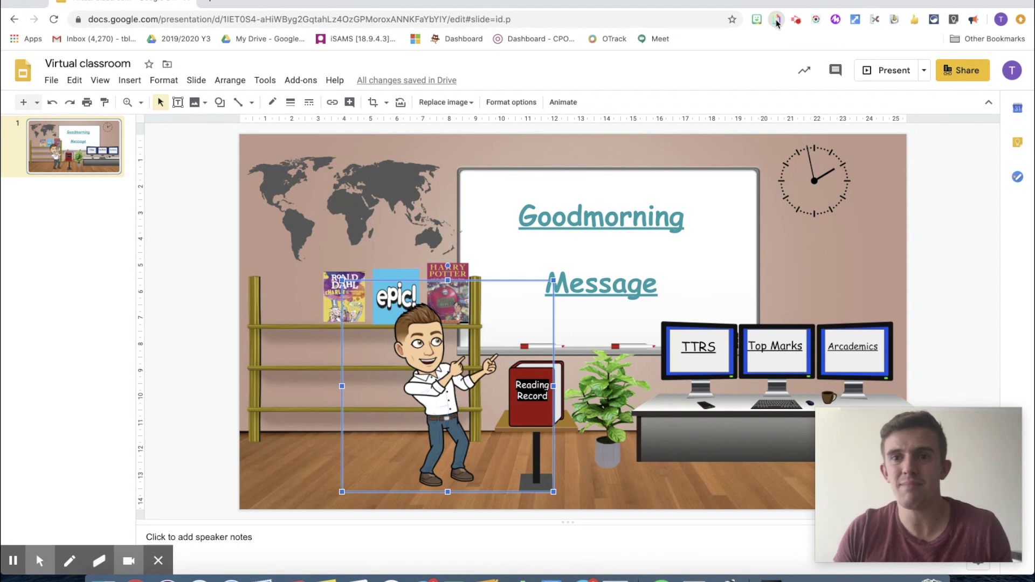
# Search GIPHY for 'globe', add a globe GIF, shrink it and move it to the whiteboard's right side
pyautogui.click(777, 20)
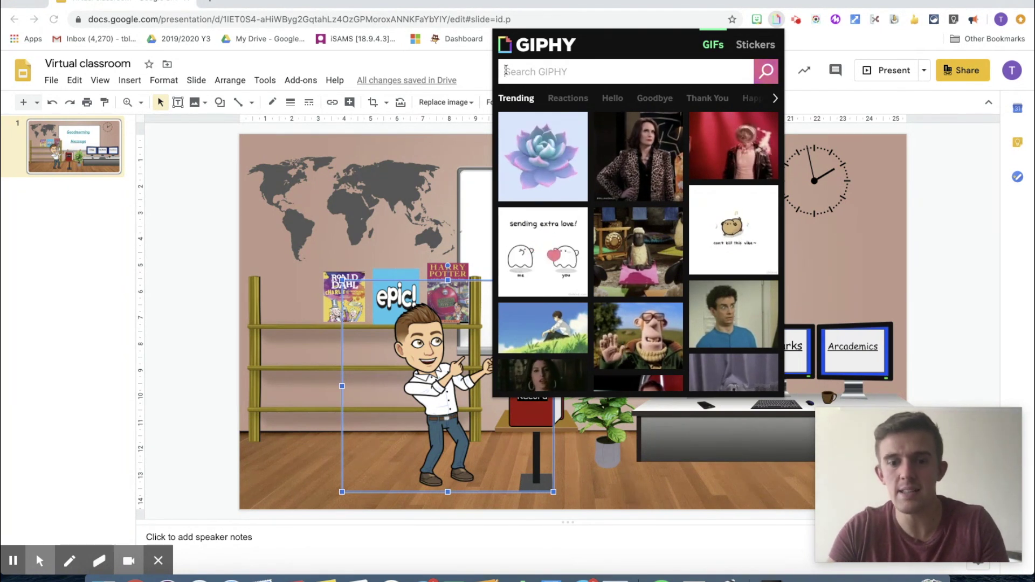
pyautogui.write('globe')
pyautogui.press('Return')
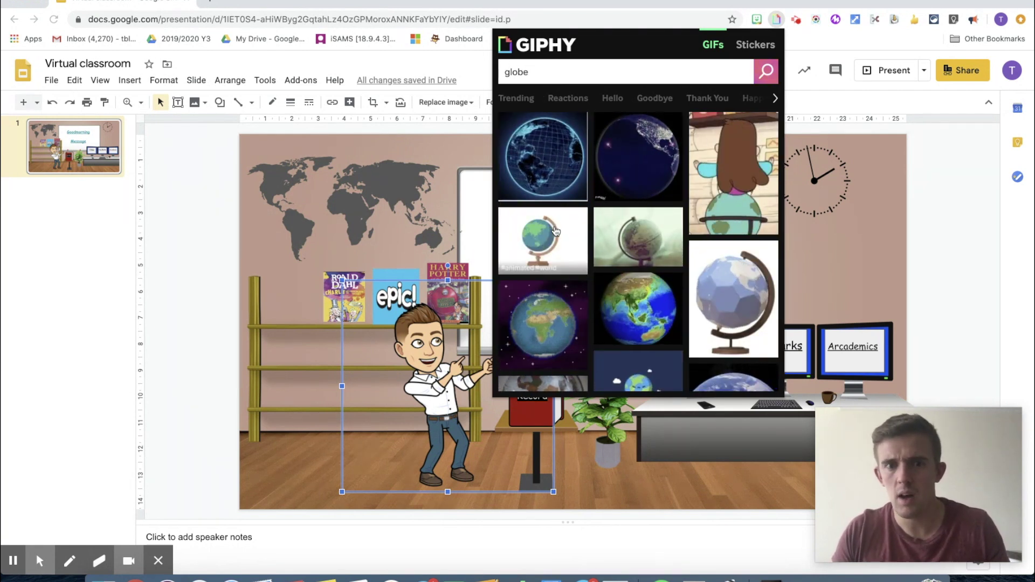
pyautogui.moveTo(556, 231); pyautogui.dragTo(429, 198)
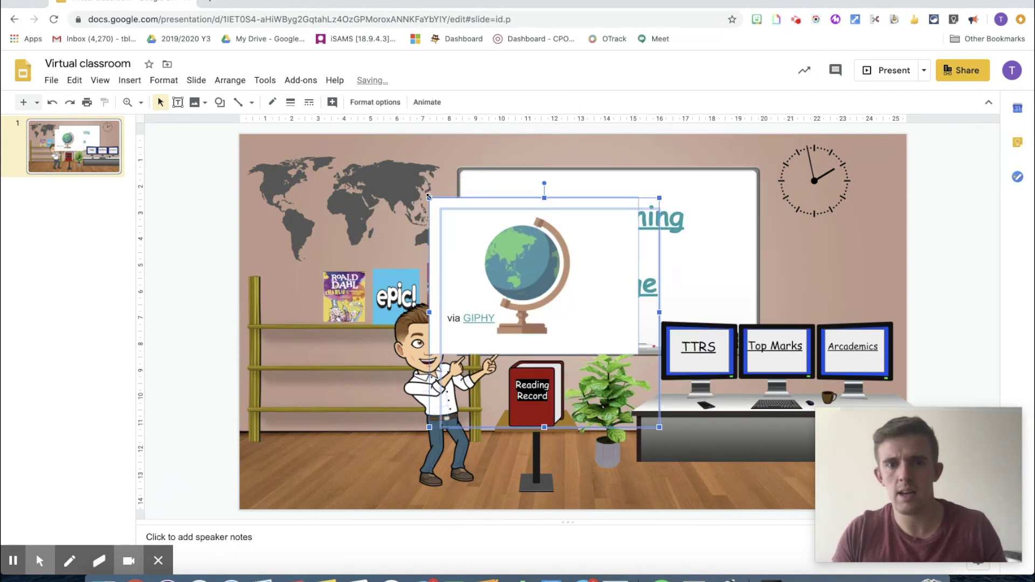
pyautogui.moveTo(430, 197); pyautogui.dragTo(689, 256)
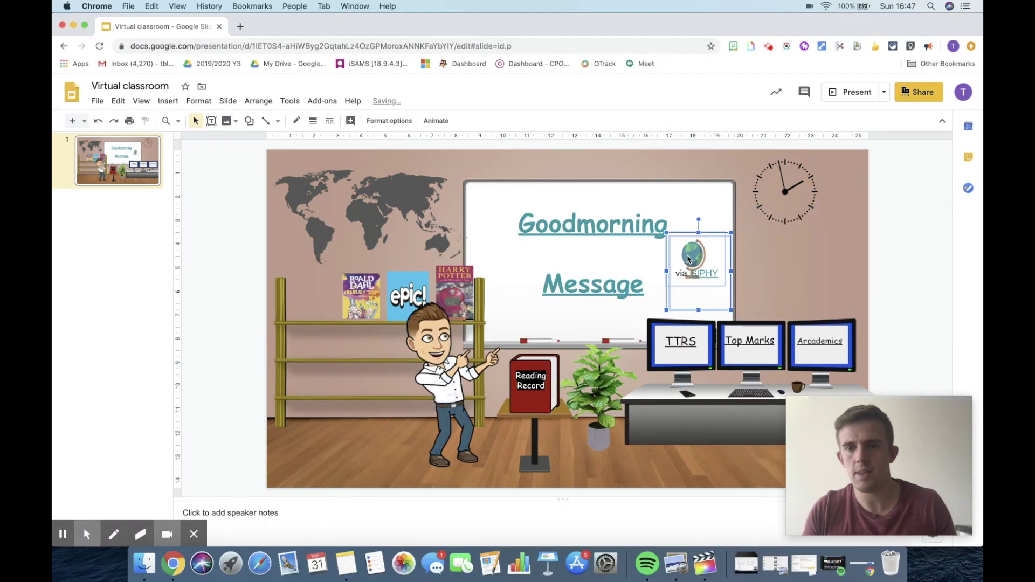
pyautogui.click(784, 266)
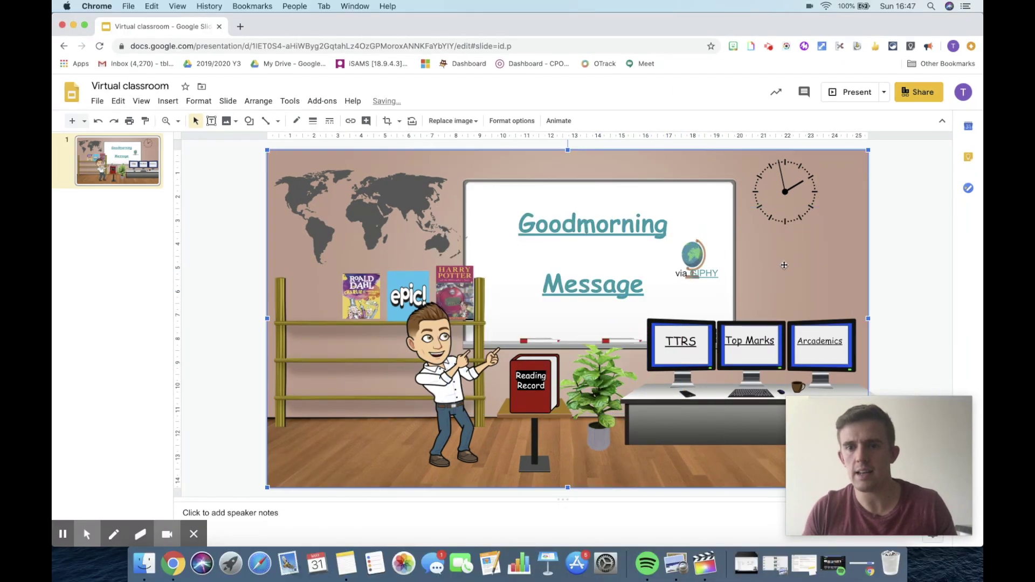
# Delete the 'via GIPHY' caption beneath the globe GIF
pyautogui.click(705, 274)
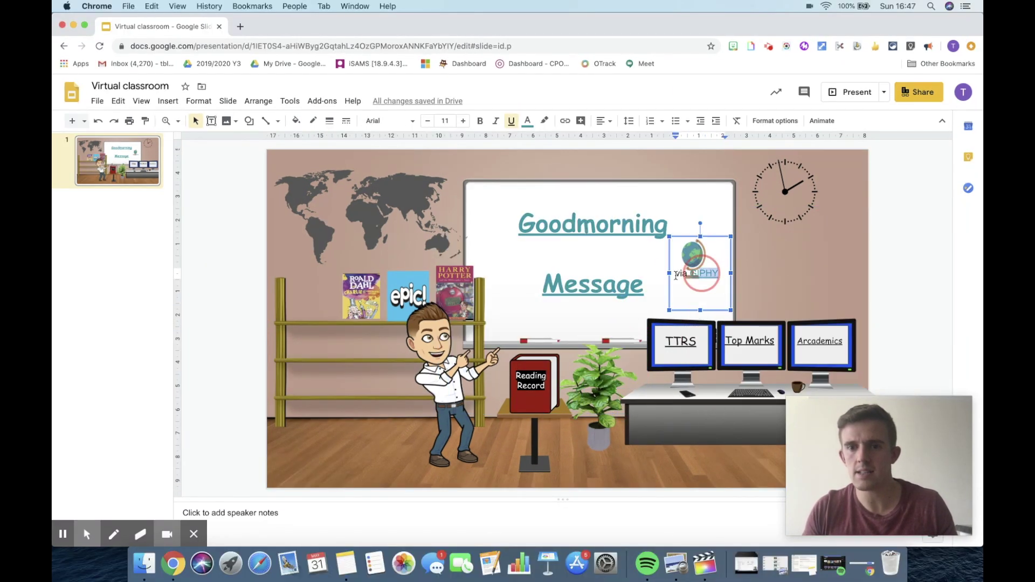
pyautogui.moveTo(676, 276); pyautogui.dragTo(673, 276)
pyautogui.press('BackSpace')
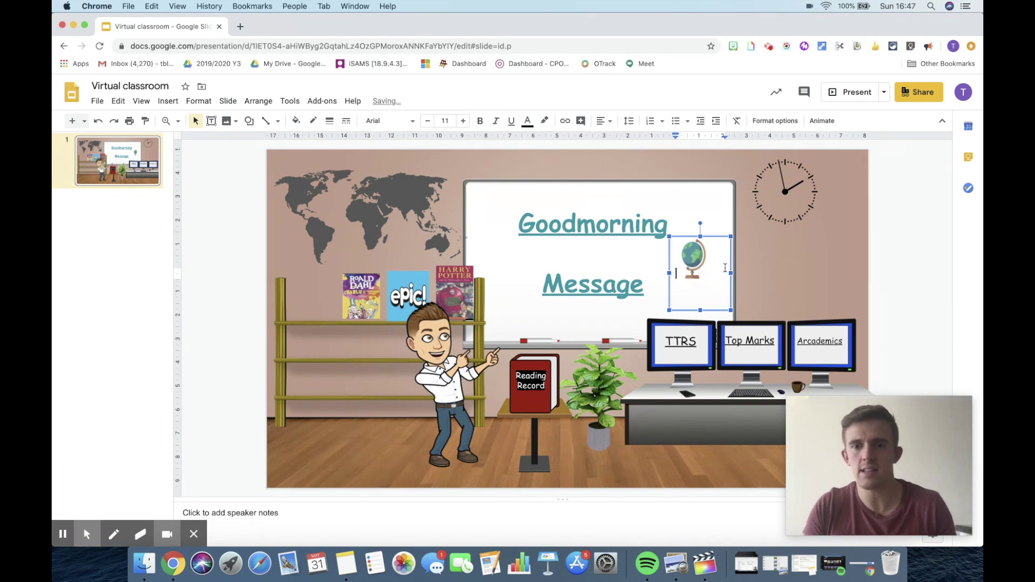
pyautogui.click(772, 267)
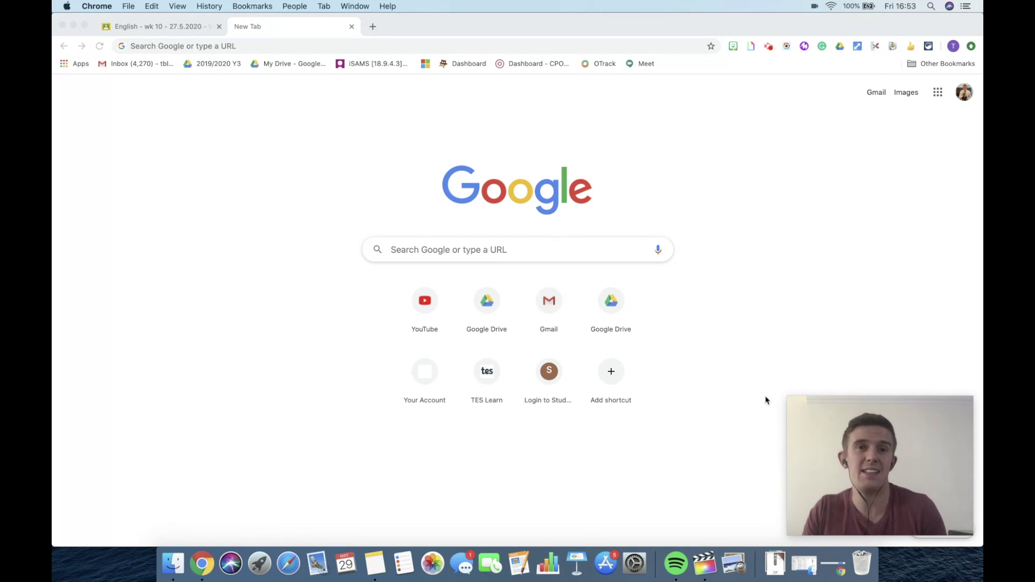
pyautogui.click(770, 47)
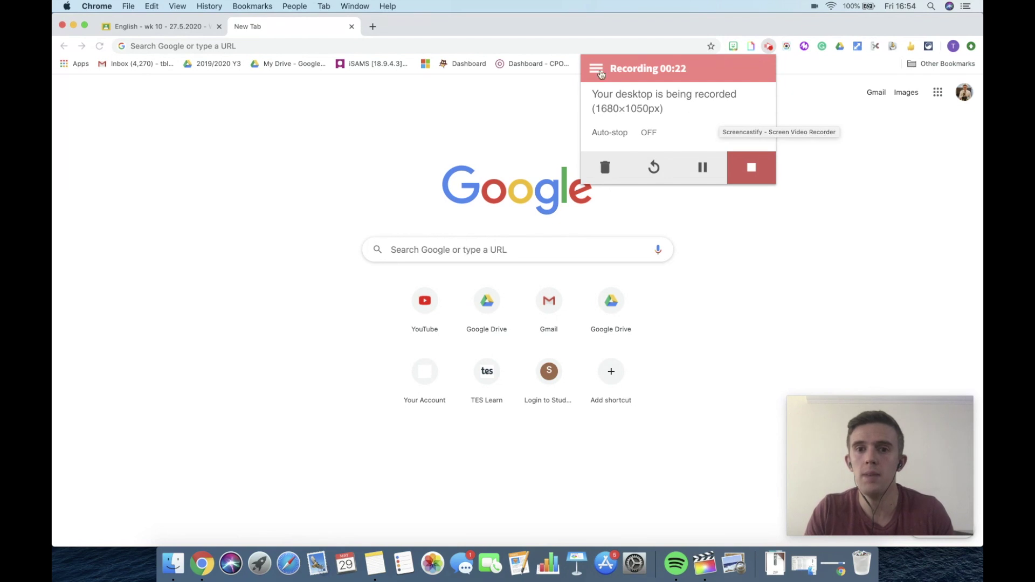
pyautogui.click(595, 72)
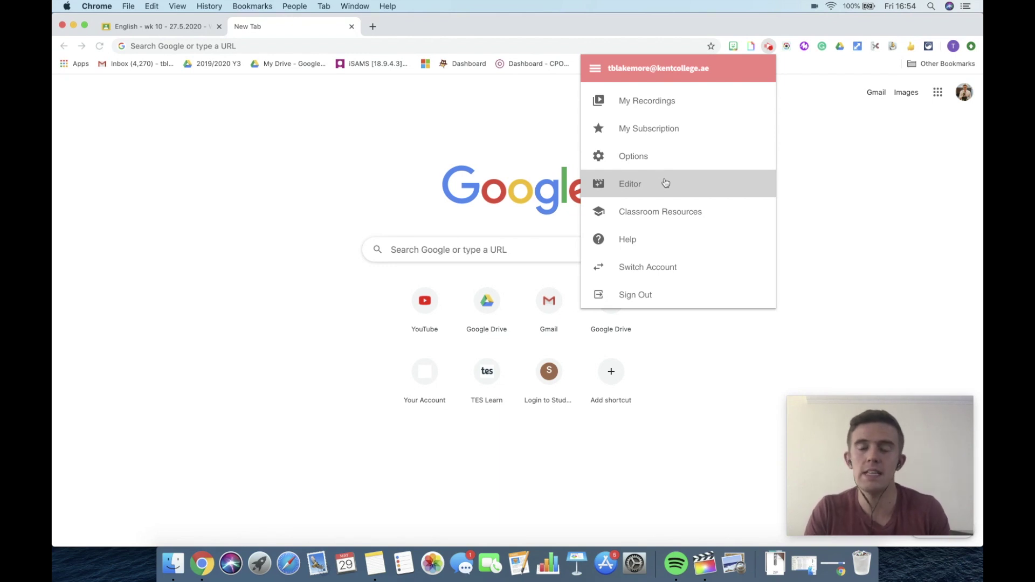
pyautogui.click(410, 143)
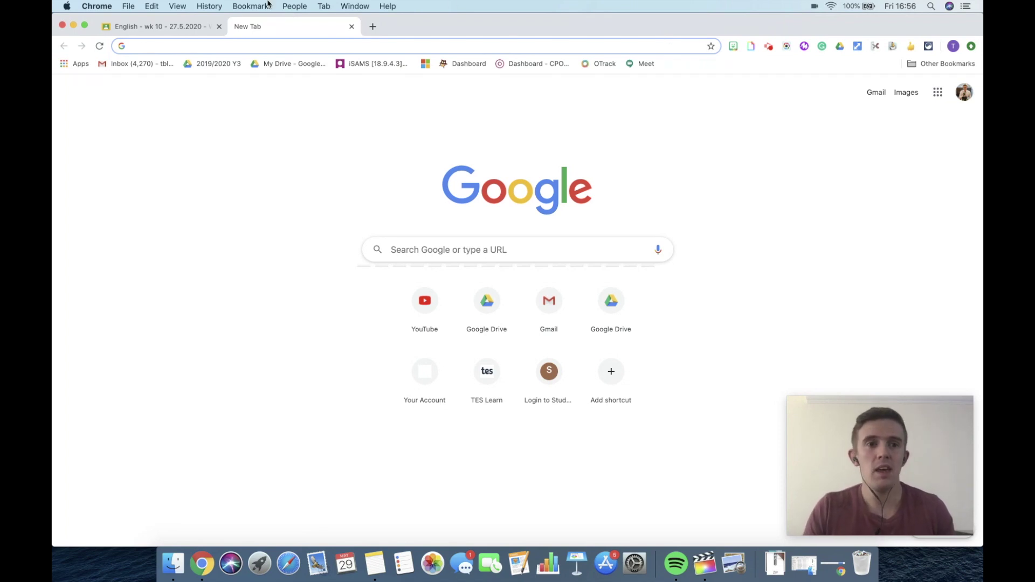
# Show the storyboard on slide 2 of the English wk 10 submission and record a Mote voice note as a private comment
pyautogui.click(176, 30)
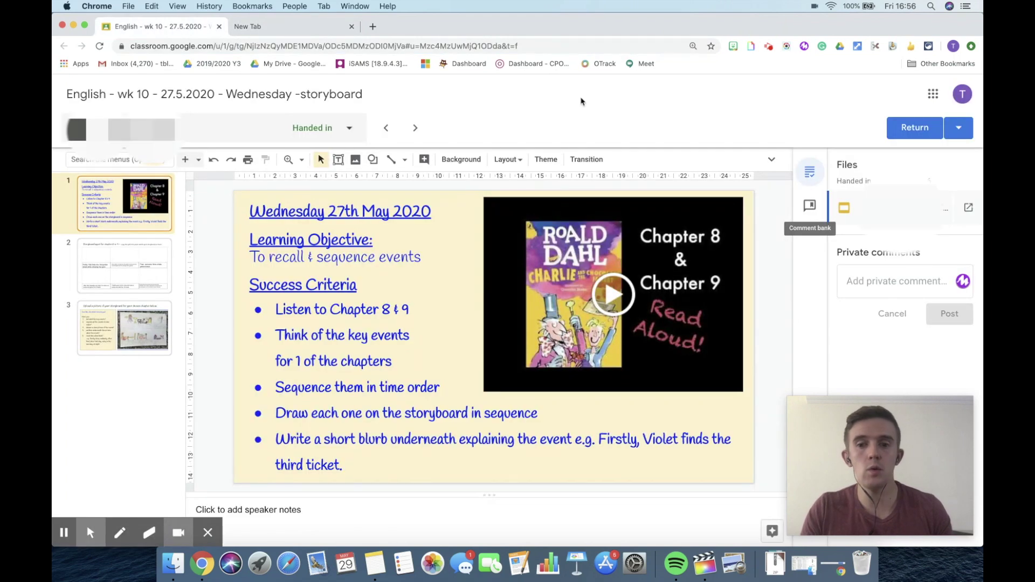
pyautogui.click(904, 280)
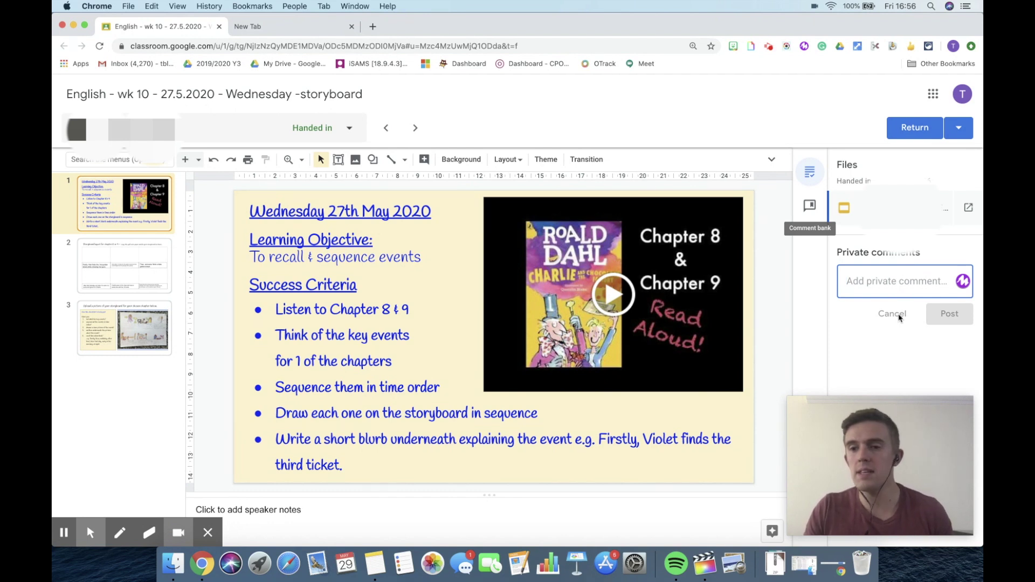
pyautogui.moveTo(964, 283)
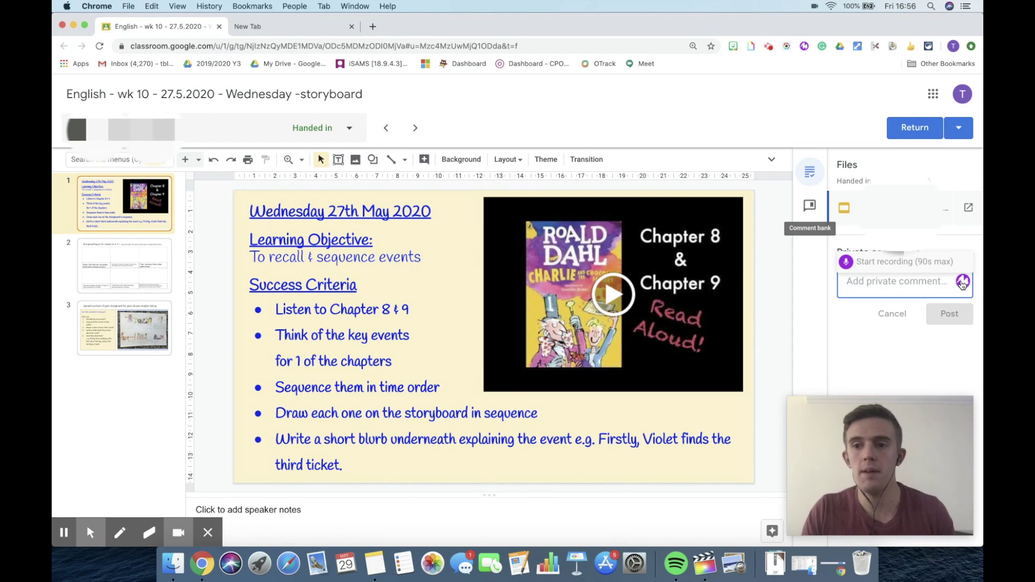
pyautogui.click(102, 272)
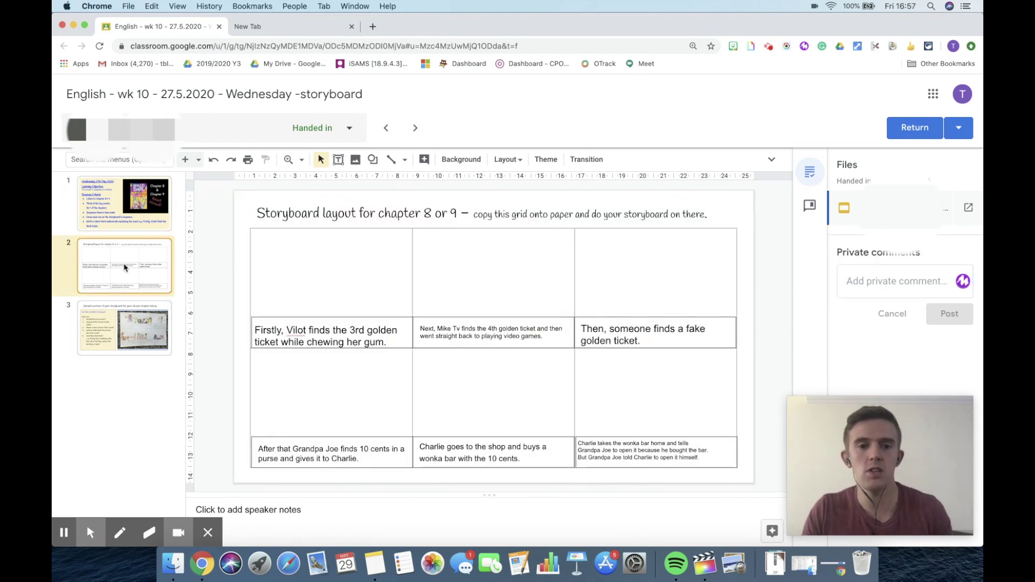
pyautogui.click(963, 282)
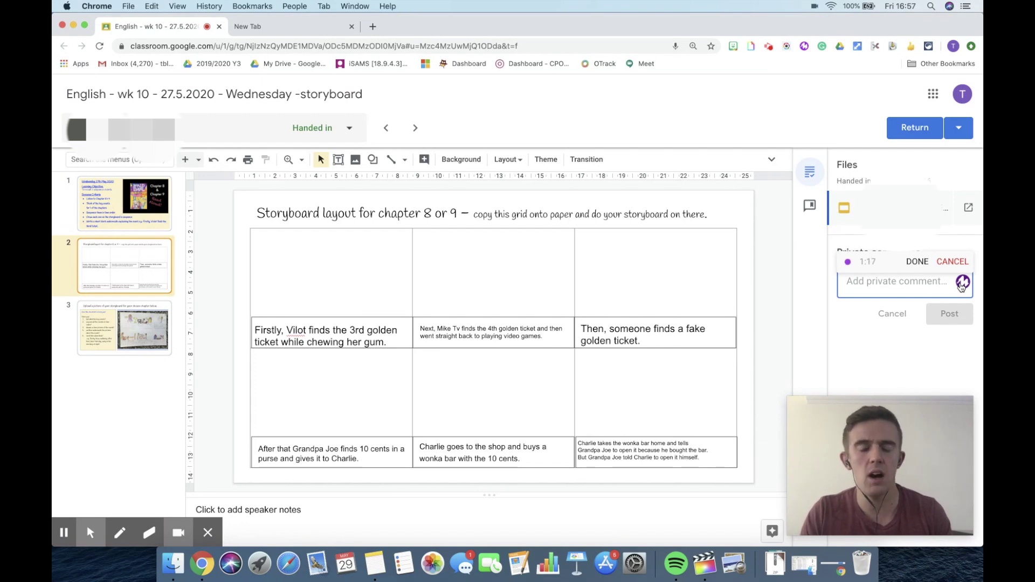
pyautogui.click(913, 264)
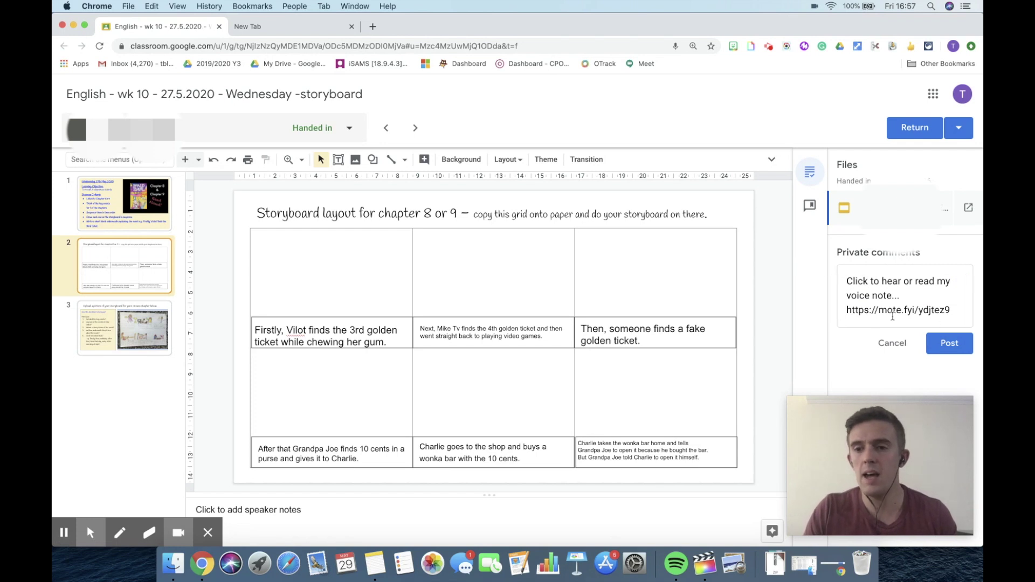
# Post the Mote voice note, expand its full text, and open its transcript for editing
pyautogui.click(949, 345)
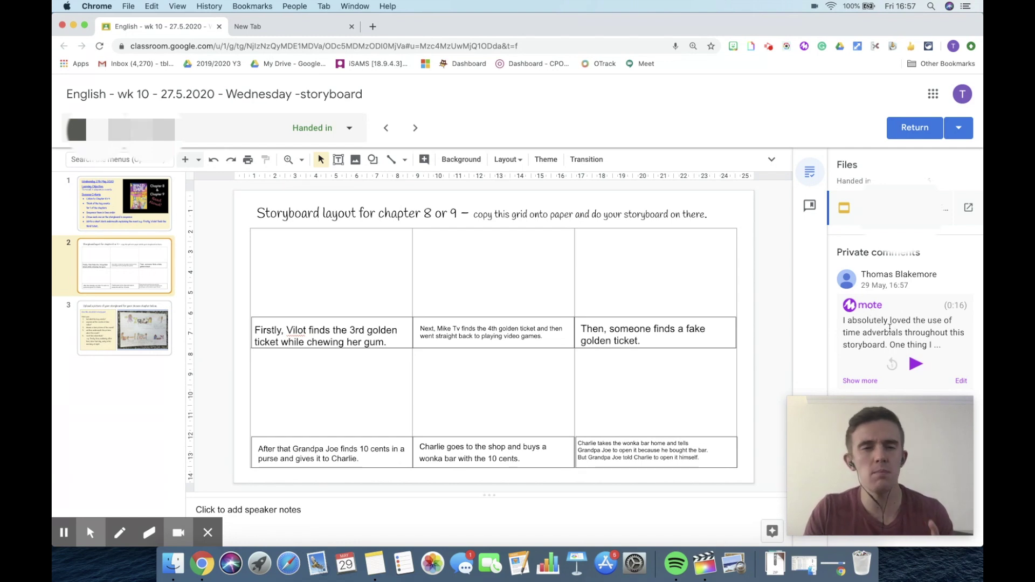
pyautogui.click(869, 381)
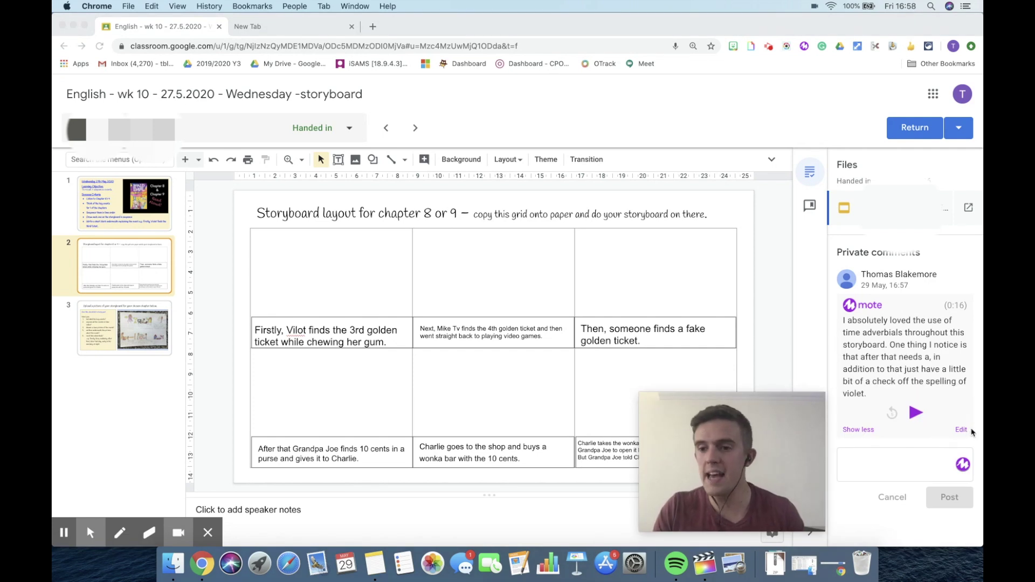
pyautogui.click(962, 431)
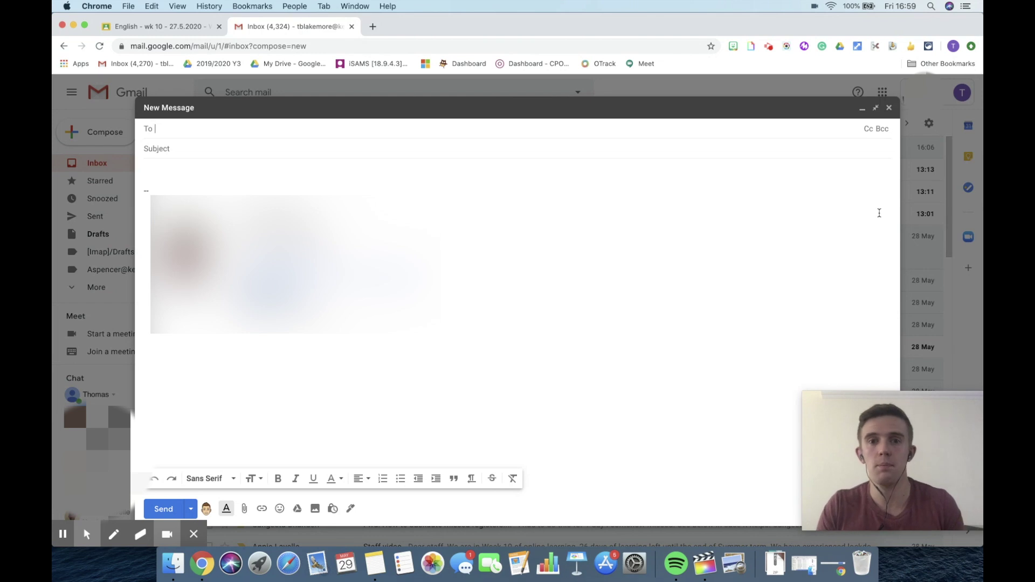
# Type 'thats great thank you' in the message body and accept Grammarly's 'that's' correction
pyautogui.click(173, 167)
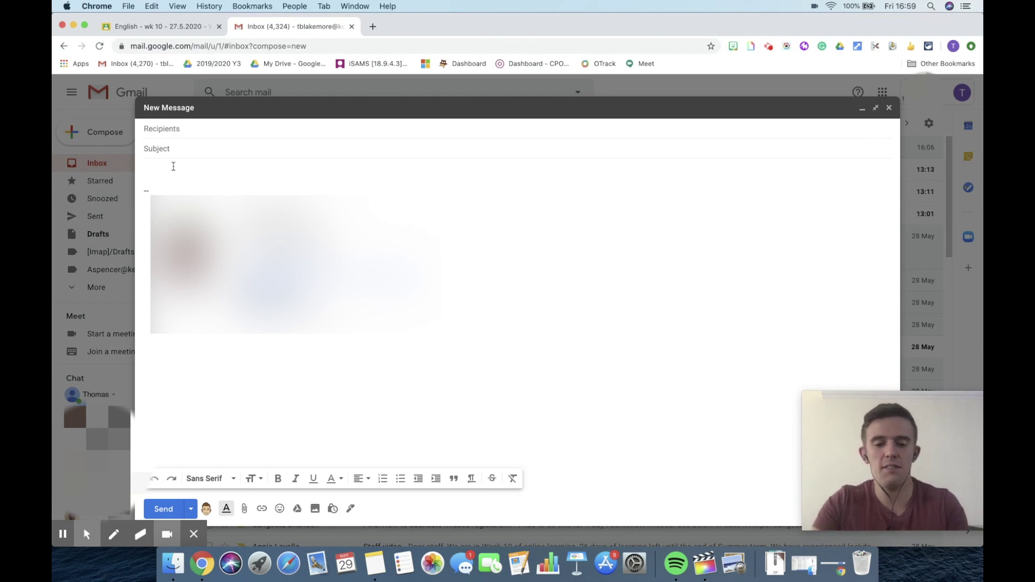
pyautogui.write('that')
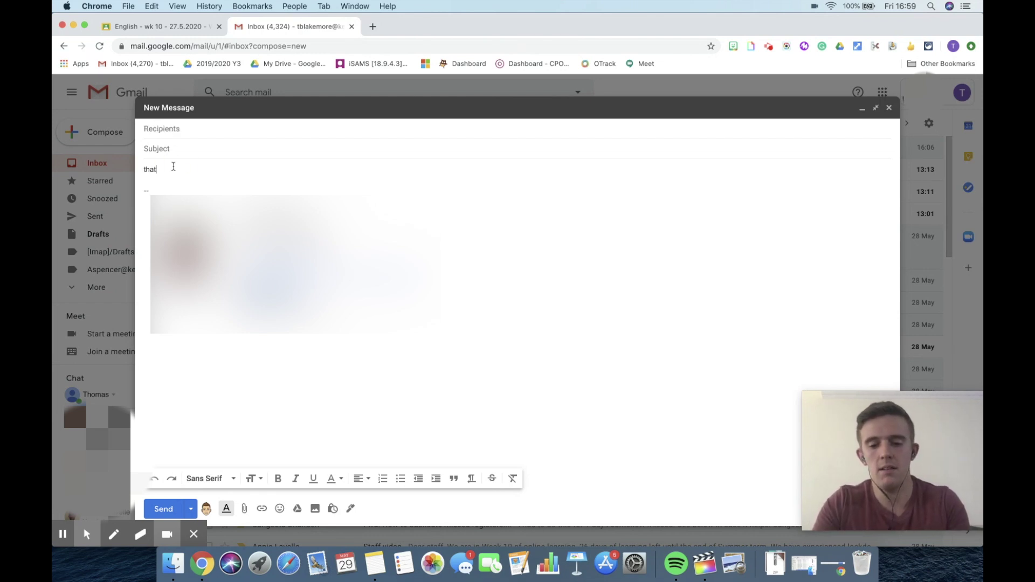
pyautogui.write('s ')
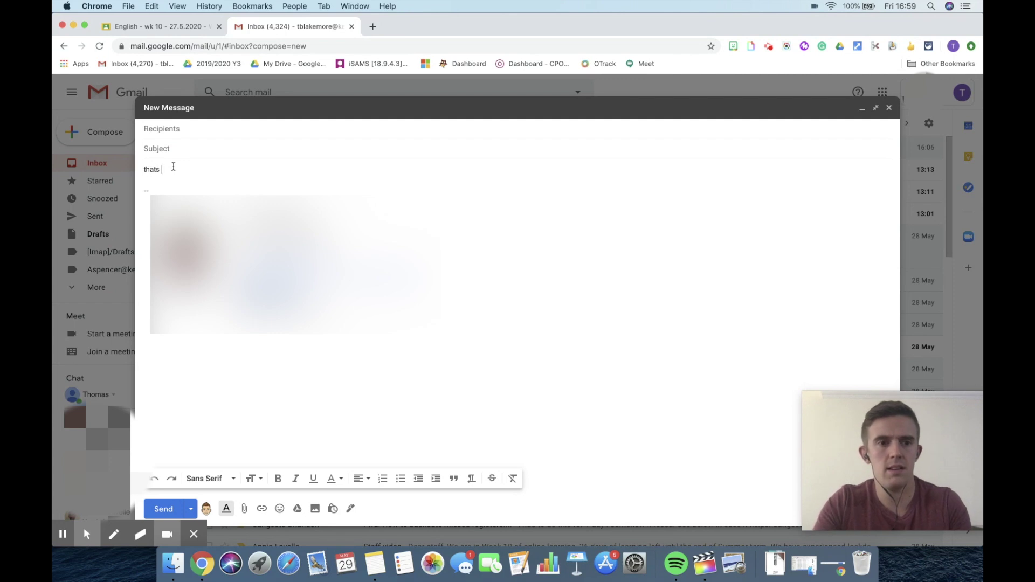
pyautogui.write('great thank you')
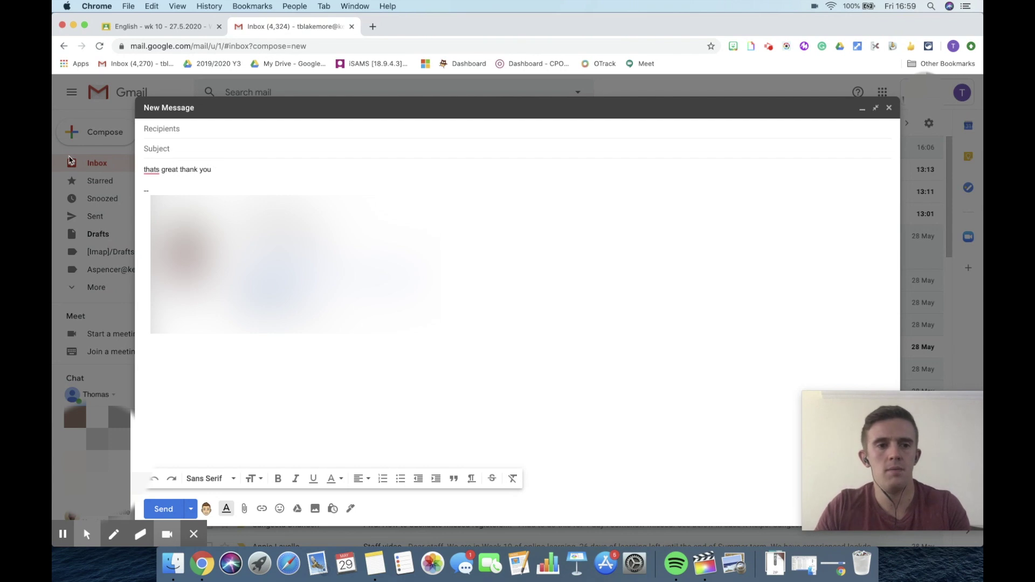
pyautogui.moveTo(153, 170)
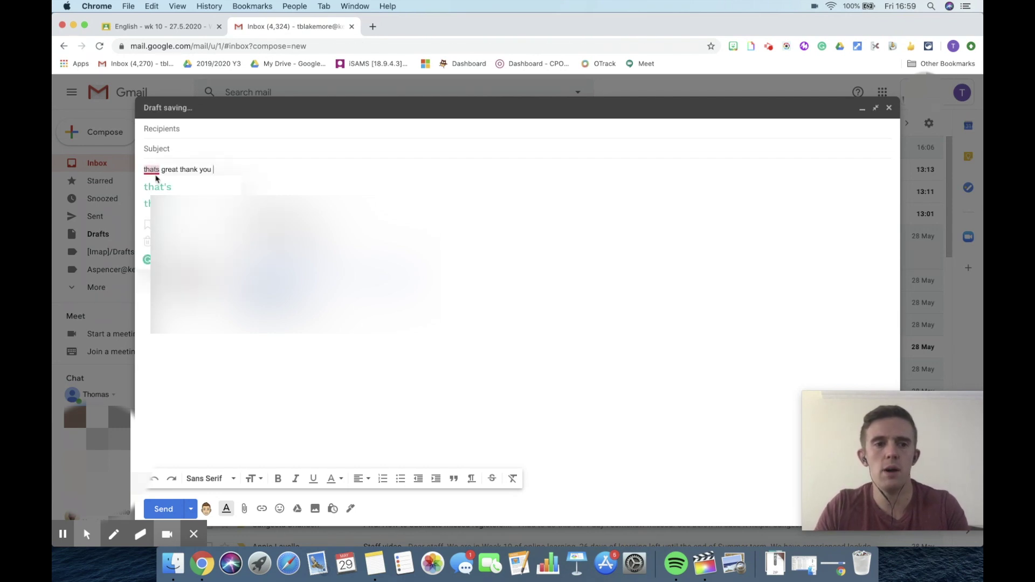
pyautogui.click(158, 186)
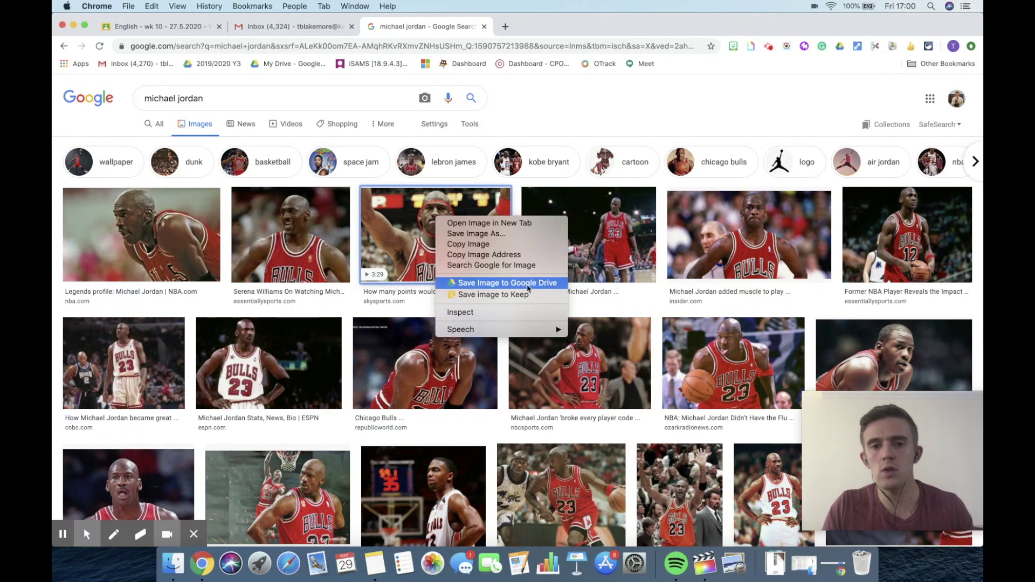
# Save the basketball photo to Google Drive renamed as Jordan.jpg
pyautogui.click(528, 288)
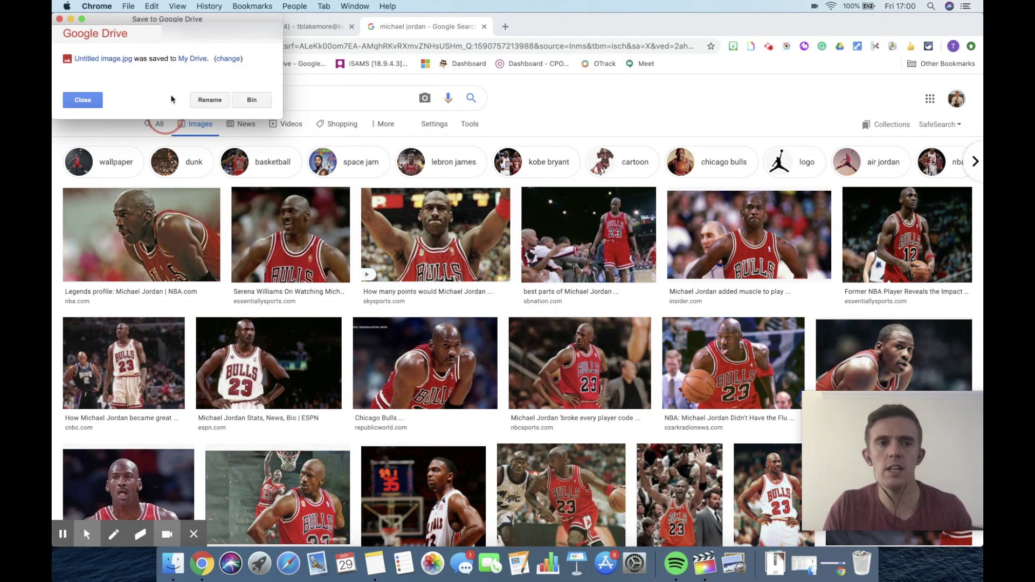
pyautogui.click(210, 101)
pyautogui.write('Jorda')
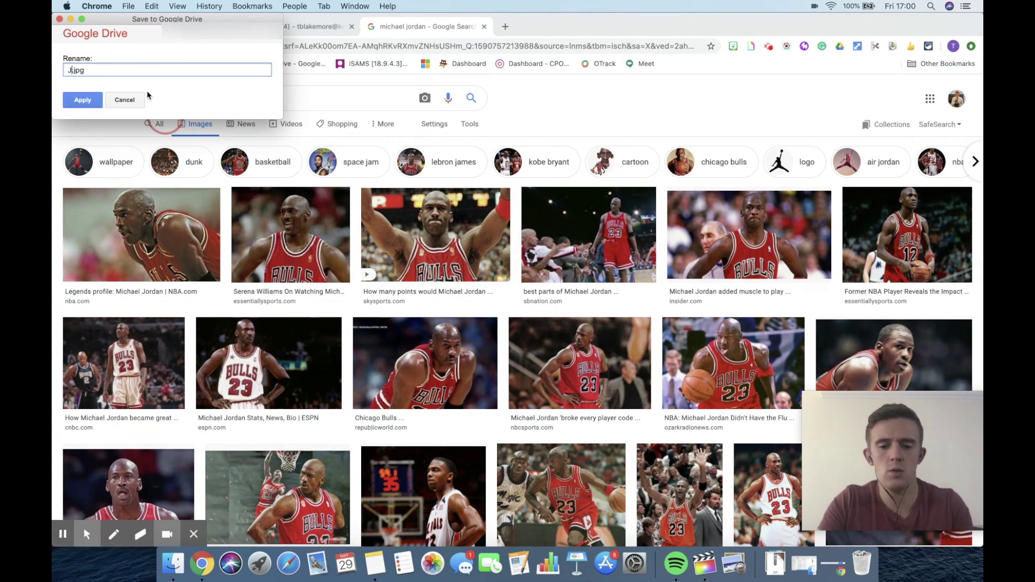
pyautogui.write('n')
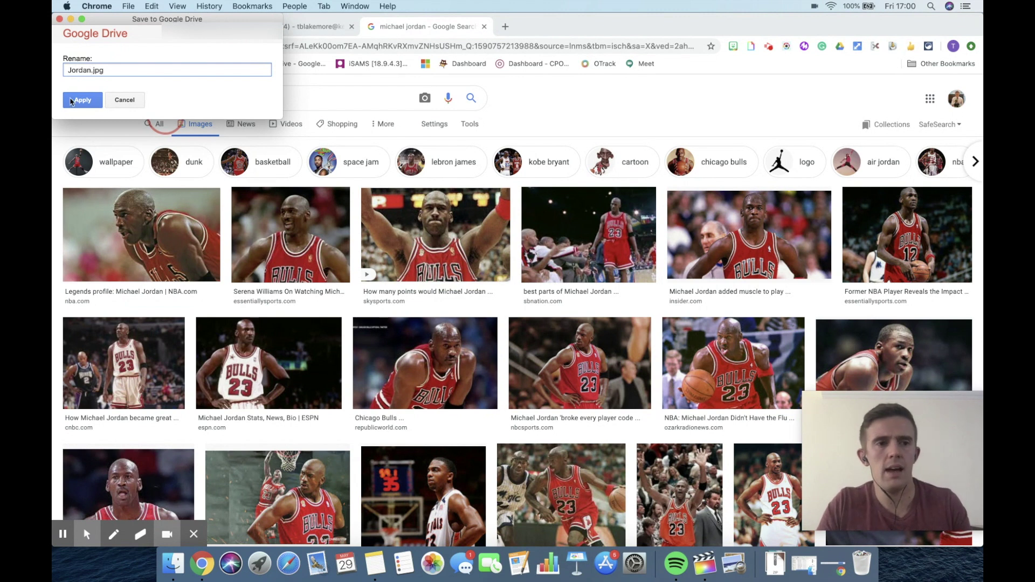
pyautogui.click(71, 101)
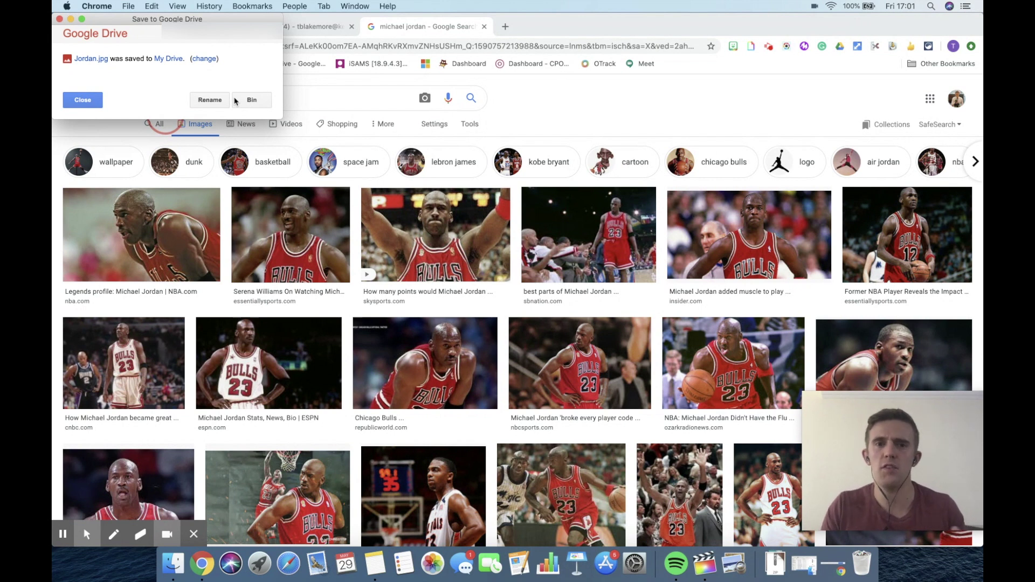
pyautogui.click(89, 101)
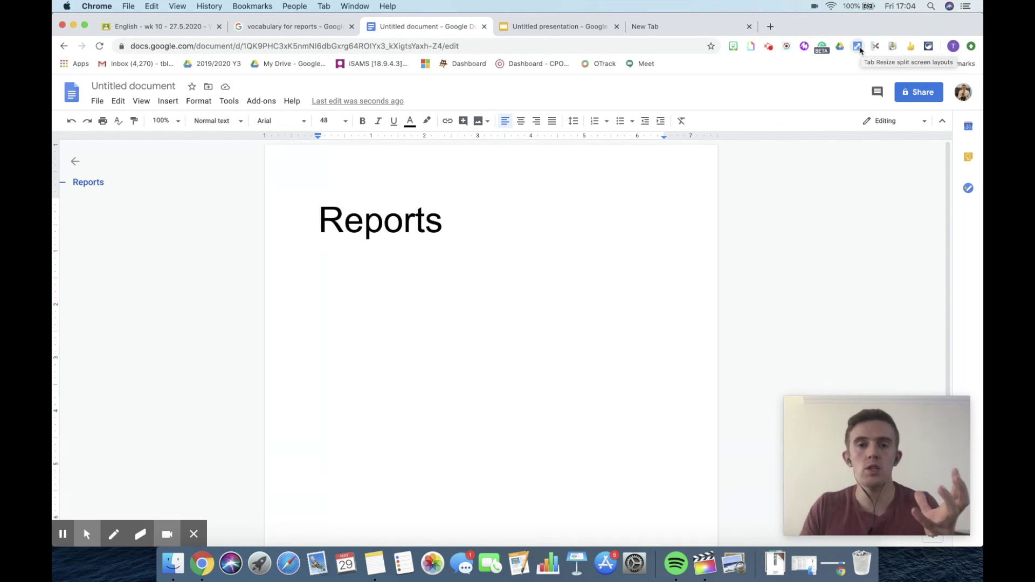
# Place the Reports doc and Report Guidance slides side by side with Tab Resize's 1x2 layout, closing the Themes panel
pyautogui.click(859, 47)
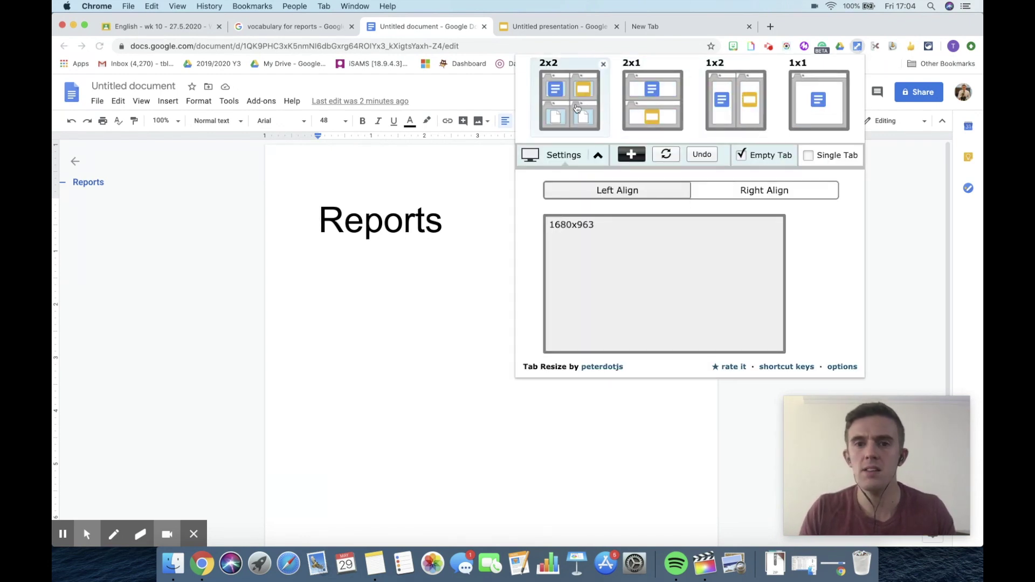
pyautogui.click(726, 106)
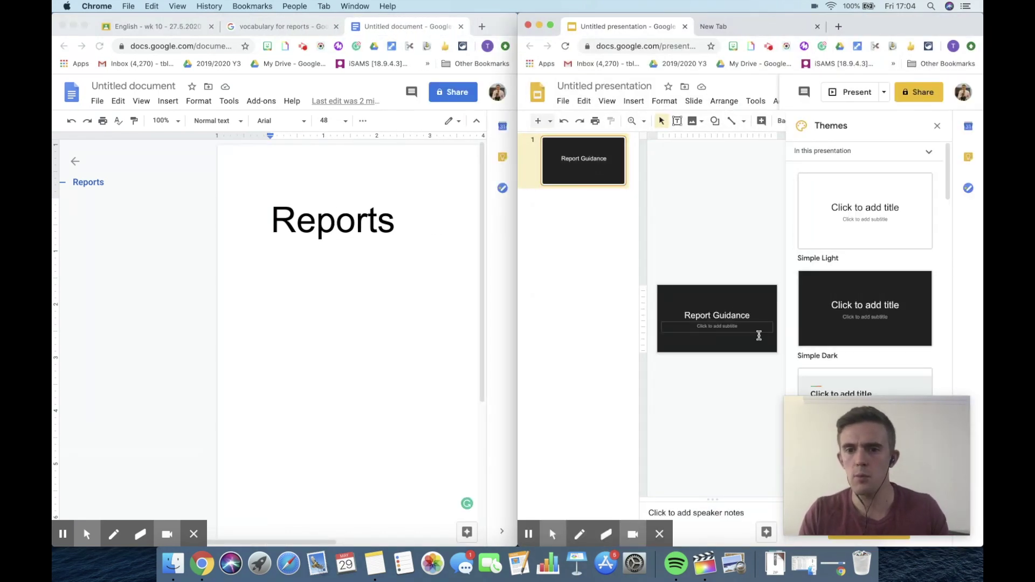
pyautogui.click(936, 128)
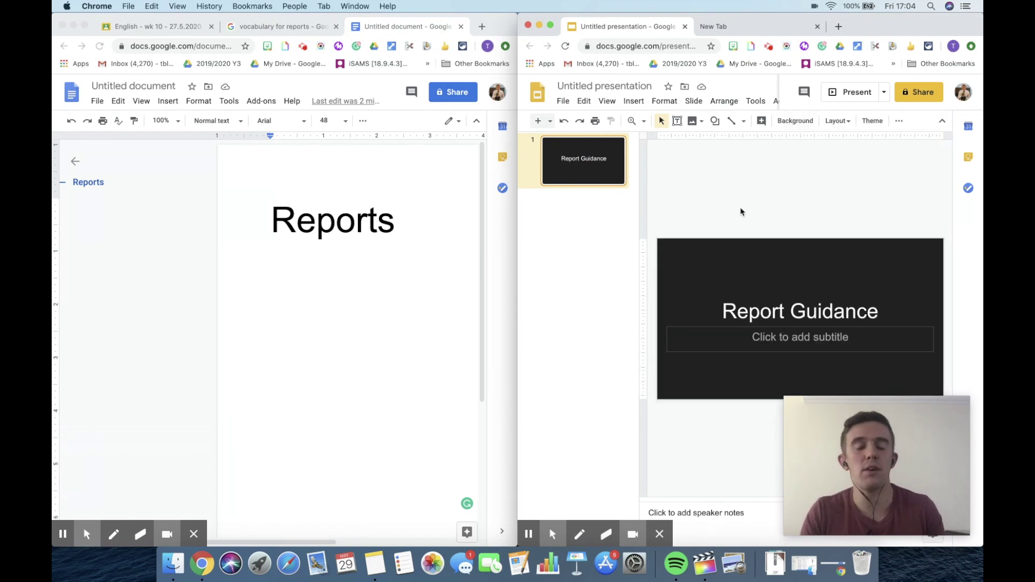
# Add 'Jimmy is great.' on a new line below the Reports heading
pyautogui.click(433, 219)
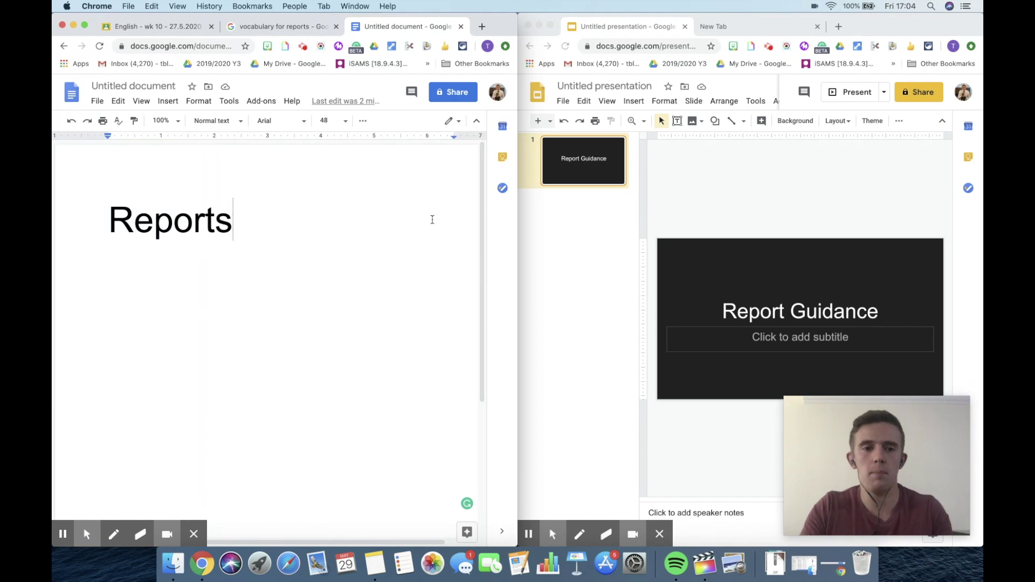
pyautogui.press('Return')
pyautogui.press('Return')
pyautogui.write('Jimm')
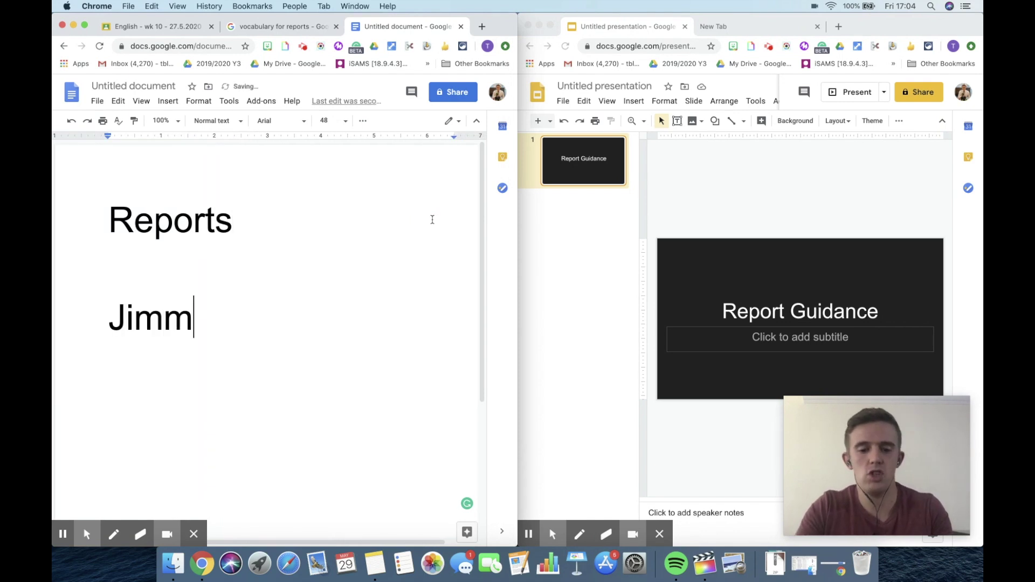
pyautogui.write('y is great')
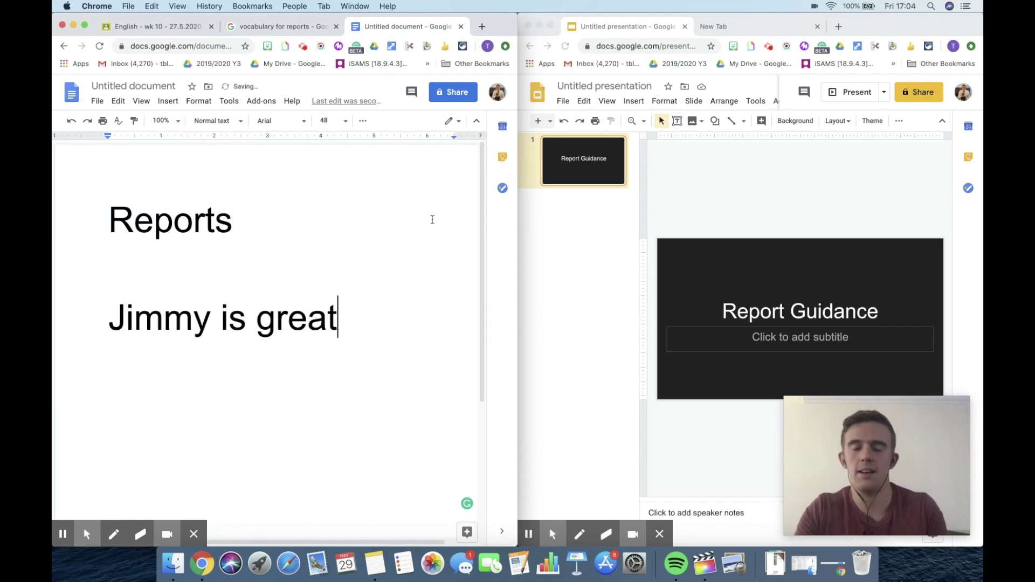
pyautogui.write('.')
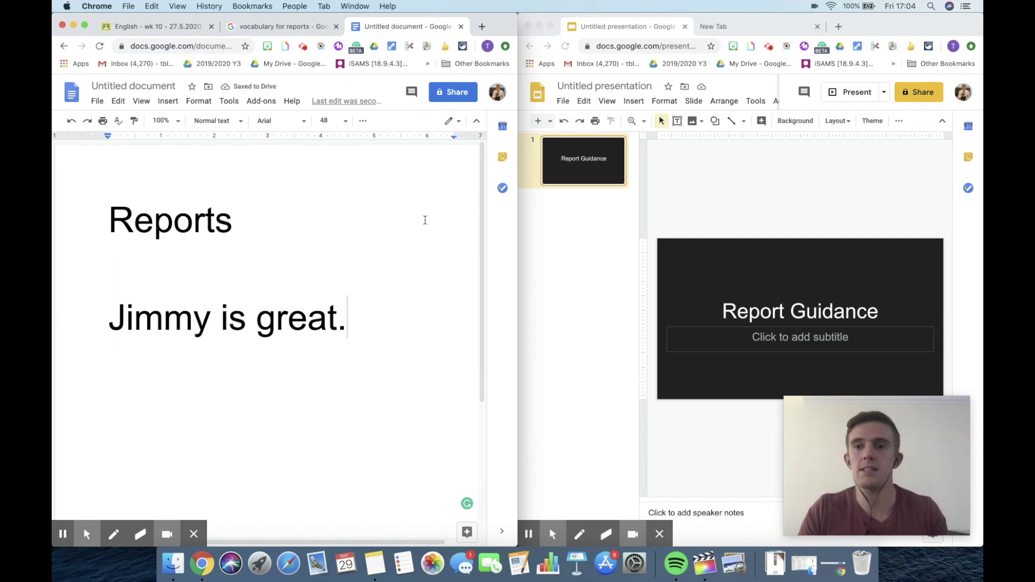
pyautogui.click(610, 129)
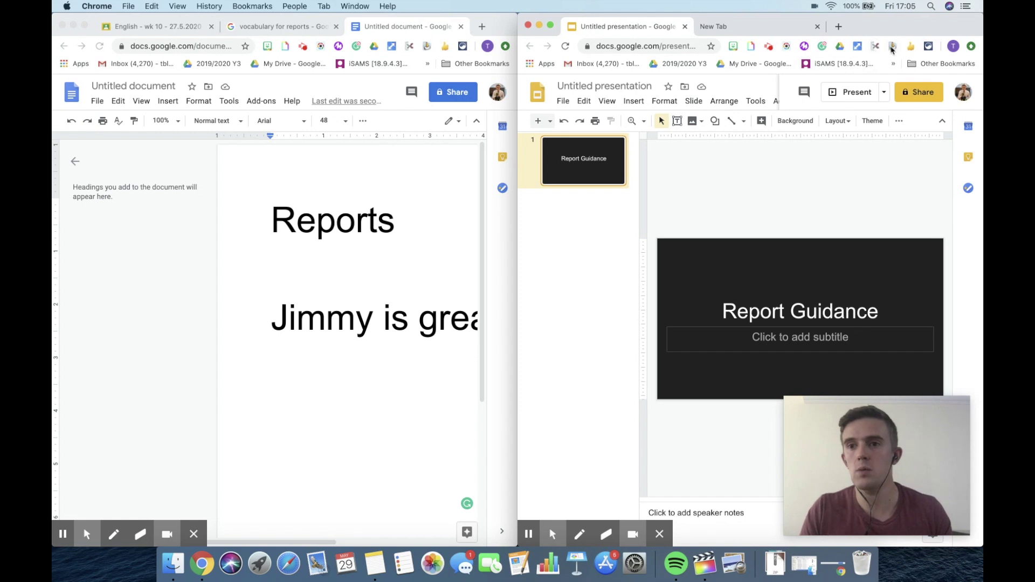
# Merge the two windows with Tab Glue, then split them again at the presentation tab with Tab Scissors
pyautogui.click(892, 48)
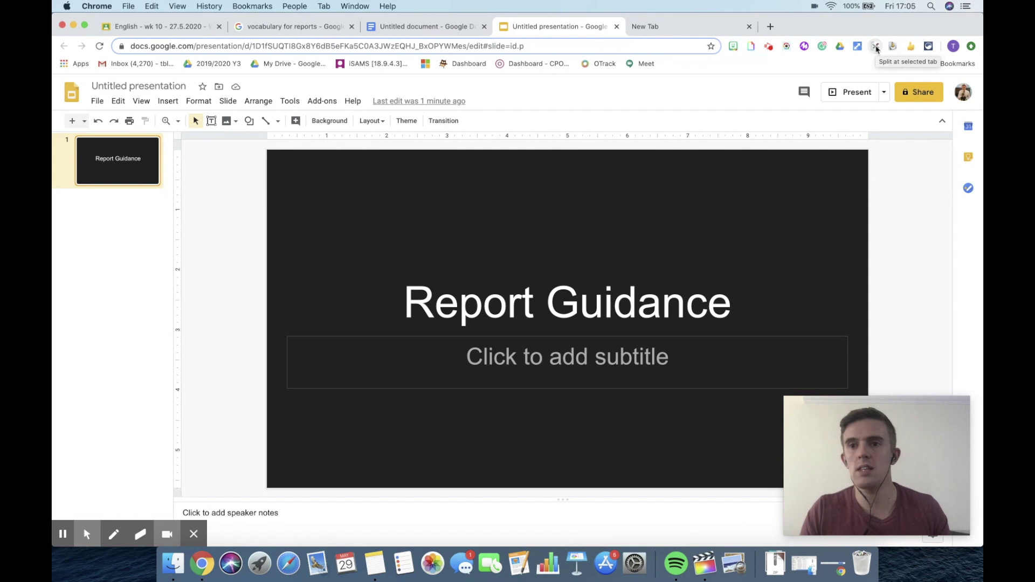
pyautogui.click(877, 47)
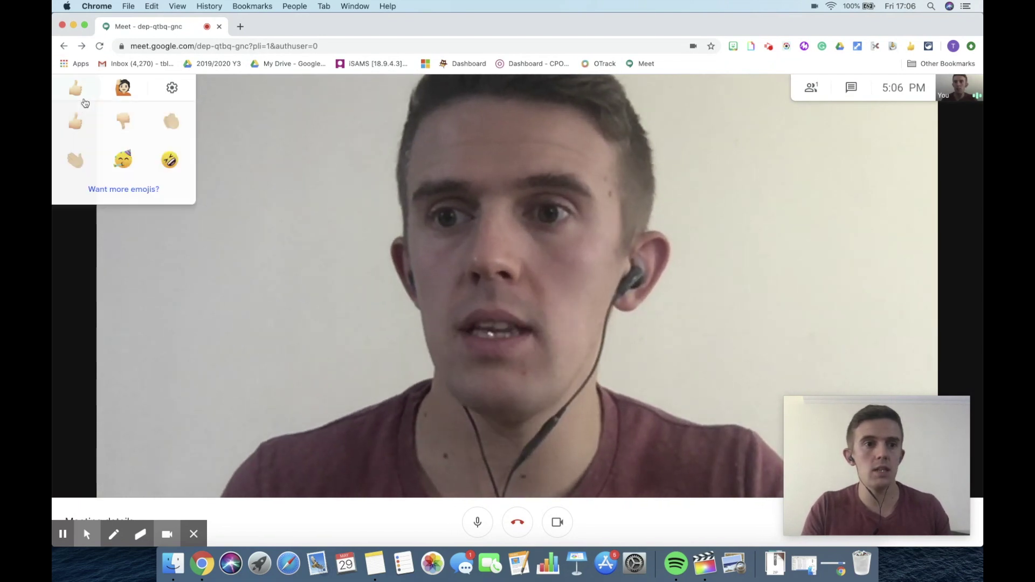
# Bring up Nod's reaction emojis from its thumbs-up icon in the Meet call
pyautogui.moveTo(76, 88)
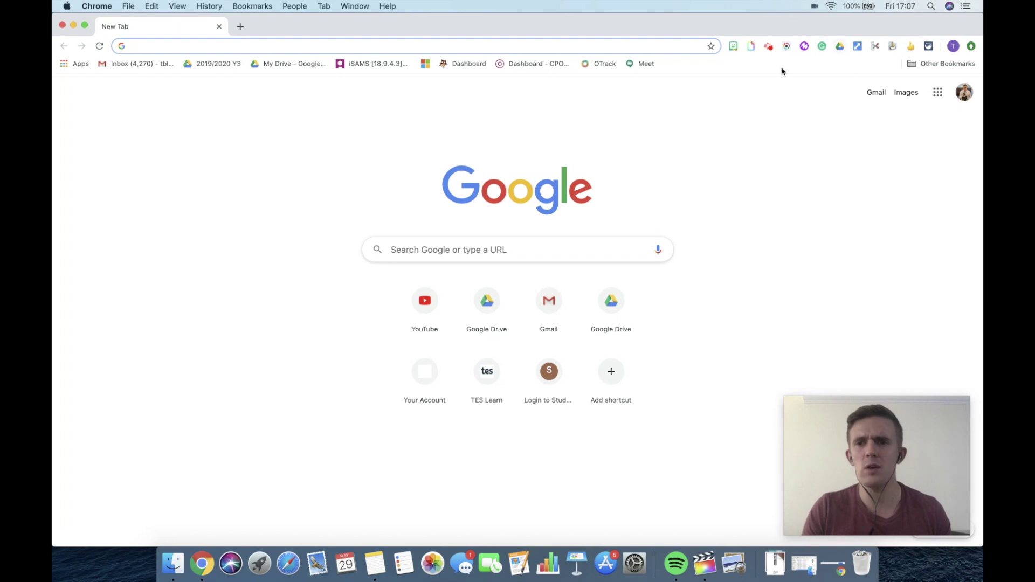
# Open the Extensity toolbar popup listing all installed extensions and apps
pyautogui.click(786, 82)
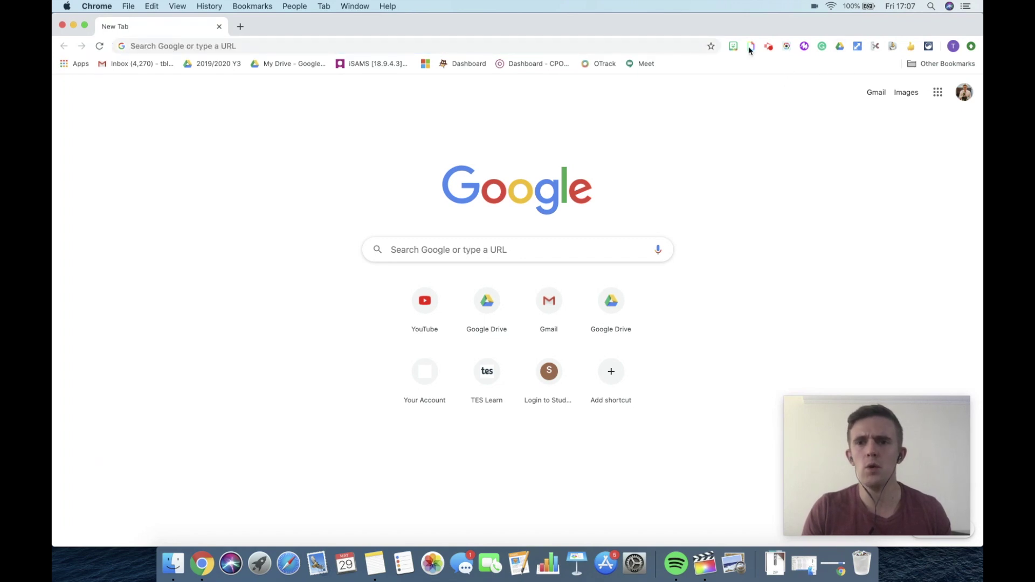
pyautogui.click(929, 46)
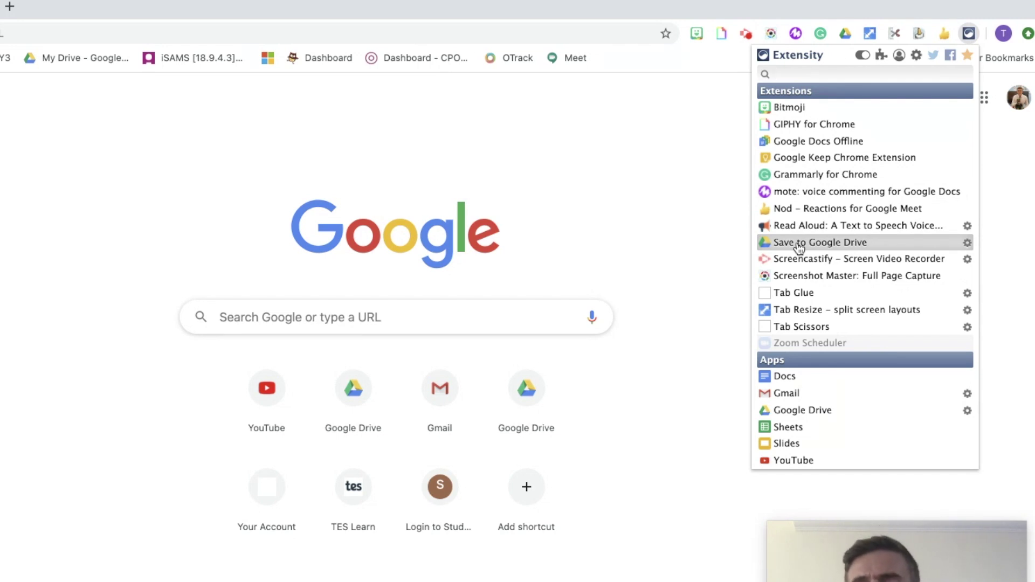
# Switch off Save to Google Drive and Grammarly in Extensity, then launch the Docs app
pyautogui.click(800, 243)
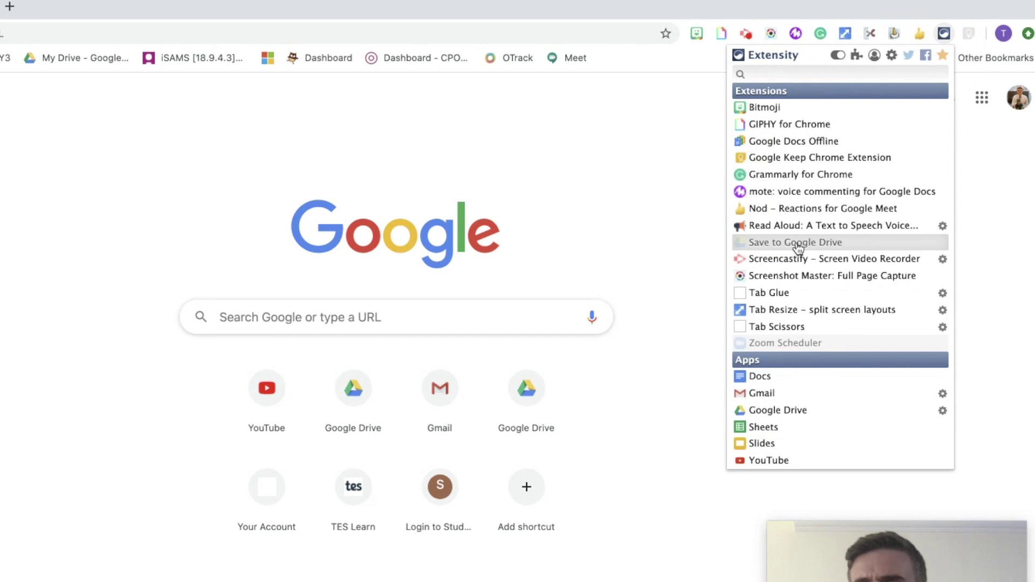
pyautogui.click(798, 247)
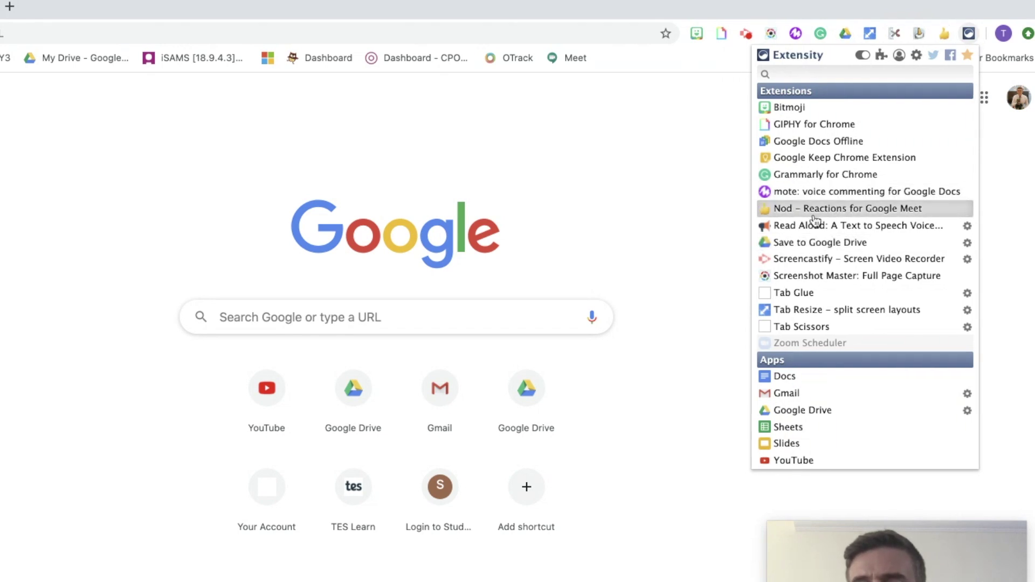
pyautogui.click(808, 244)
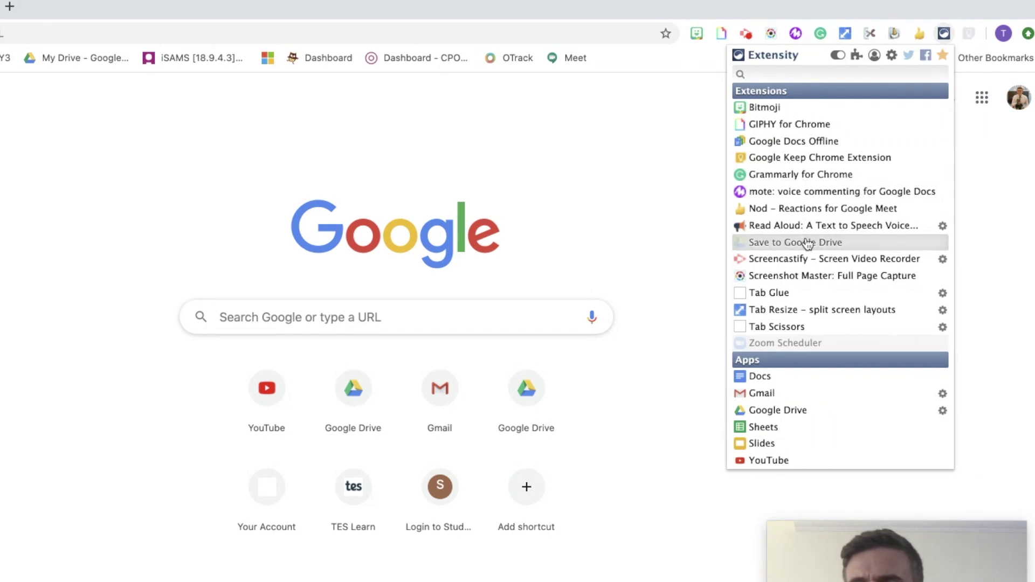
pyautogui.click(804, 180)
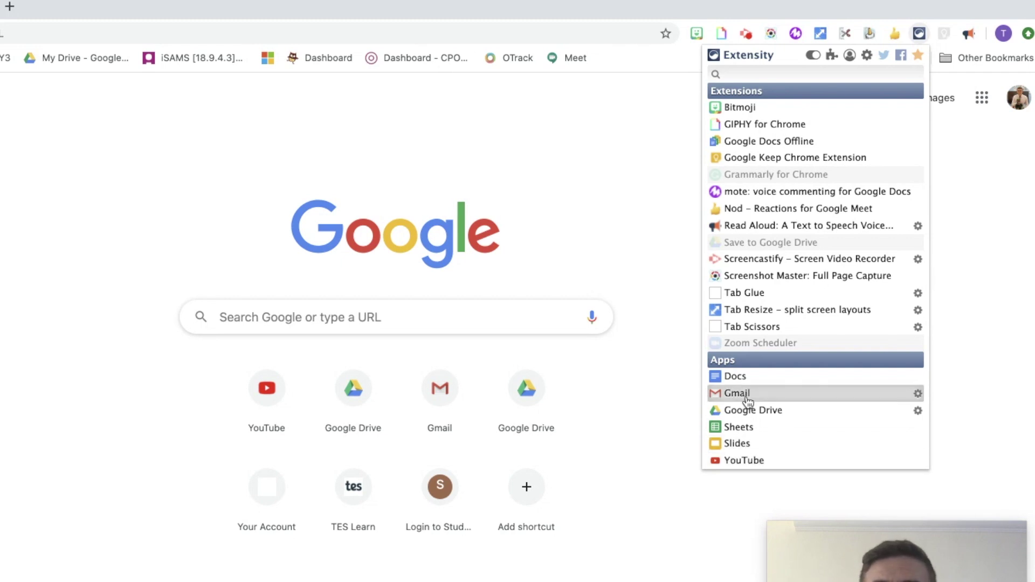
pyautogui.click(740, 378)
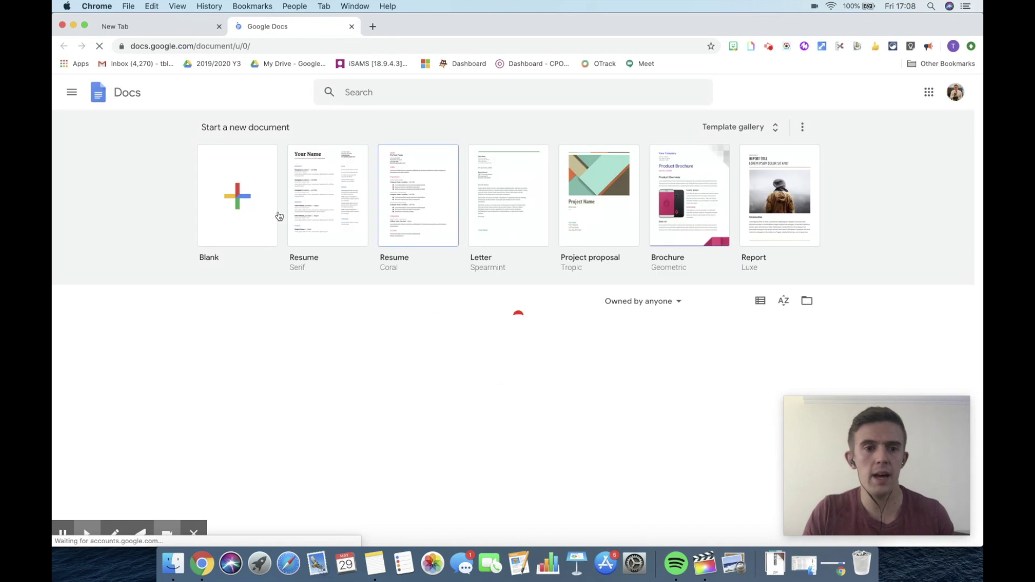
# Create a new Untitled document from the Docs Blank template
pyautogui.click(233, 193)
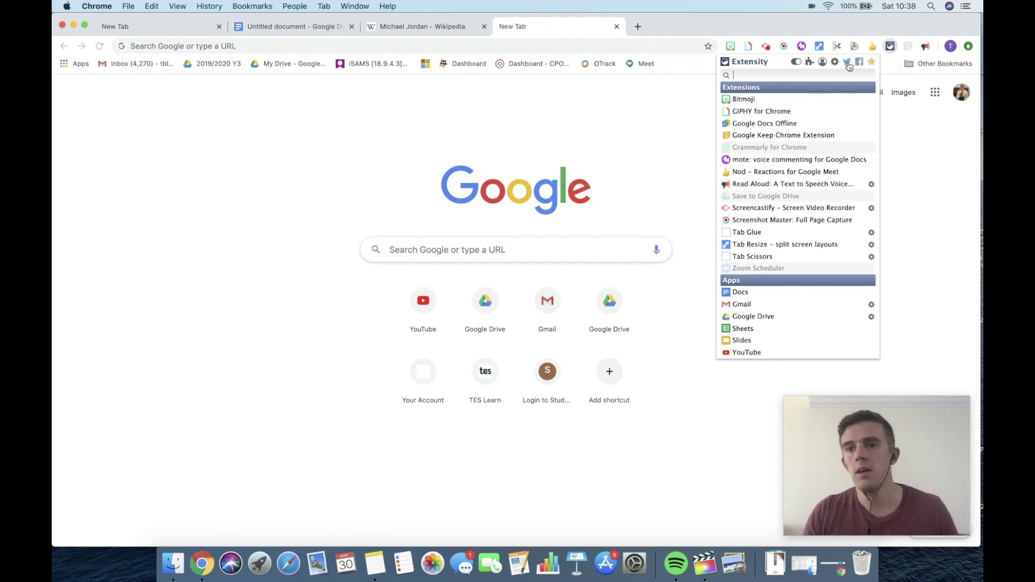
# On the Extensions page, toggle GIPHY for Chrome off and back on, then close the page
pyautogui.click(808, 63)
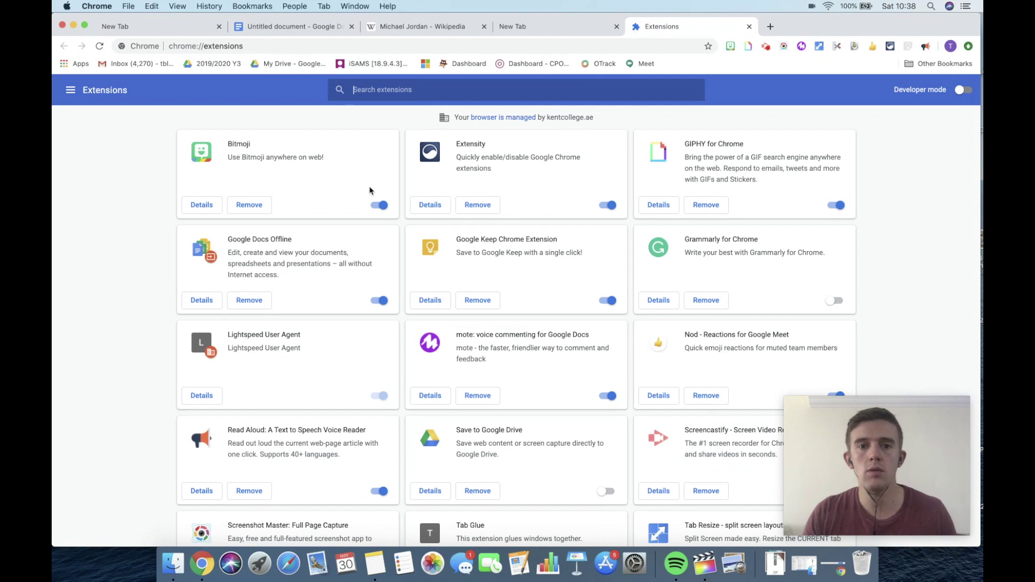
pyautogui.scroll(-3, 370, 190)
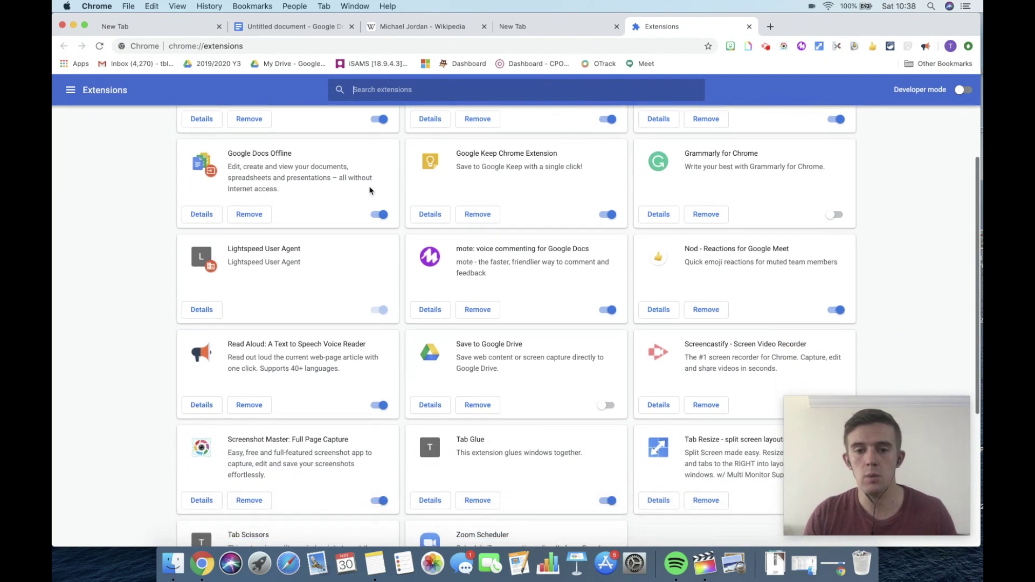
pyautogui.scroll(3, 370, 190)
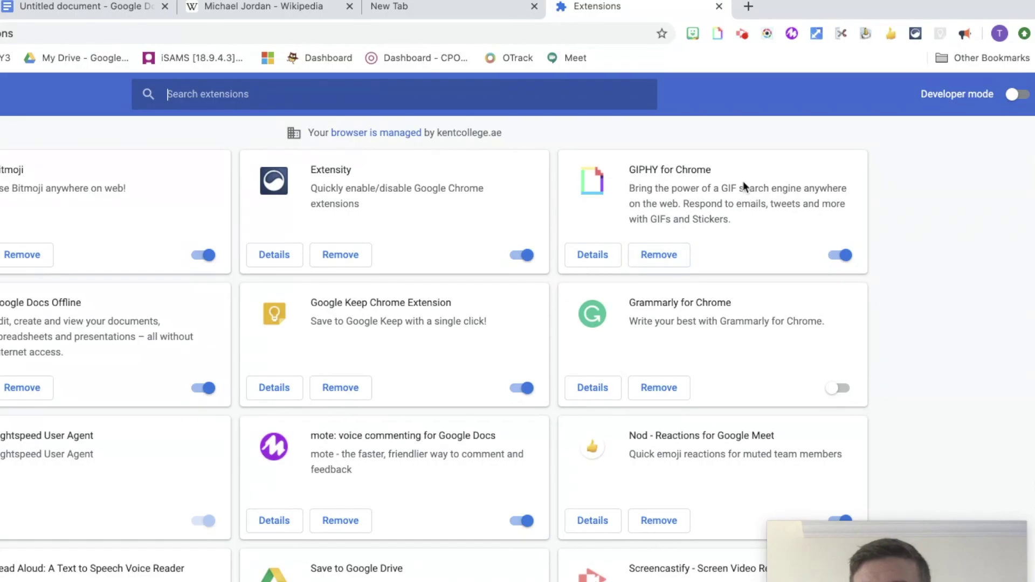
pyautogui.click(844, 263)
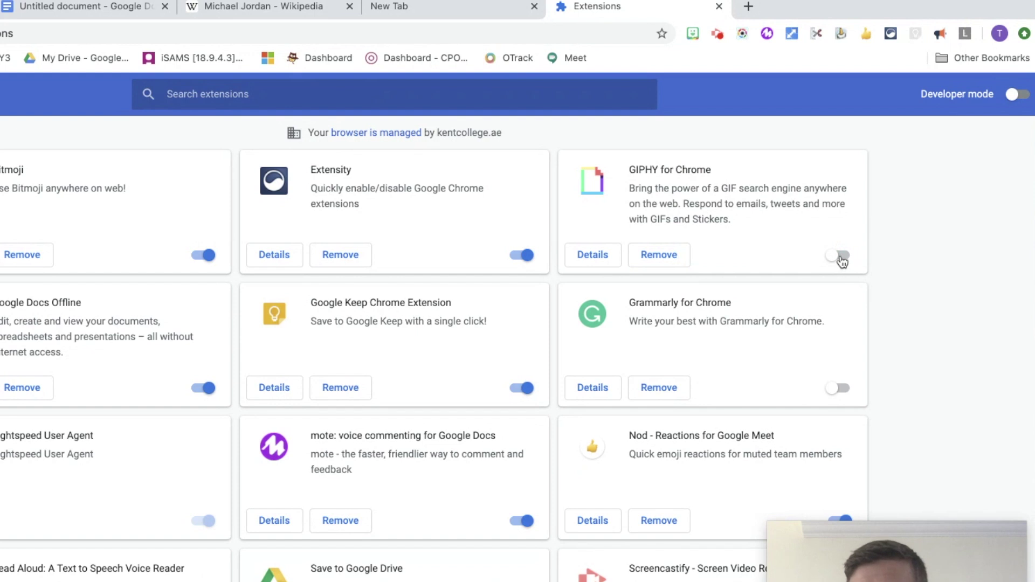
pyautogui.click(843, 263)
pyautogui.click(843, 262)
pyautogui.click(843, 263)
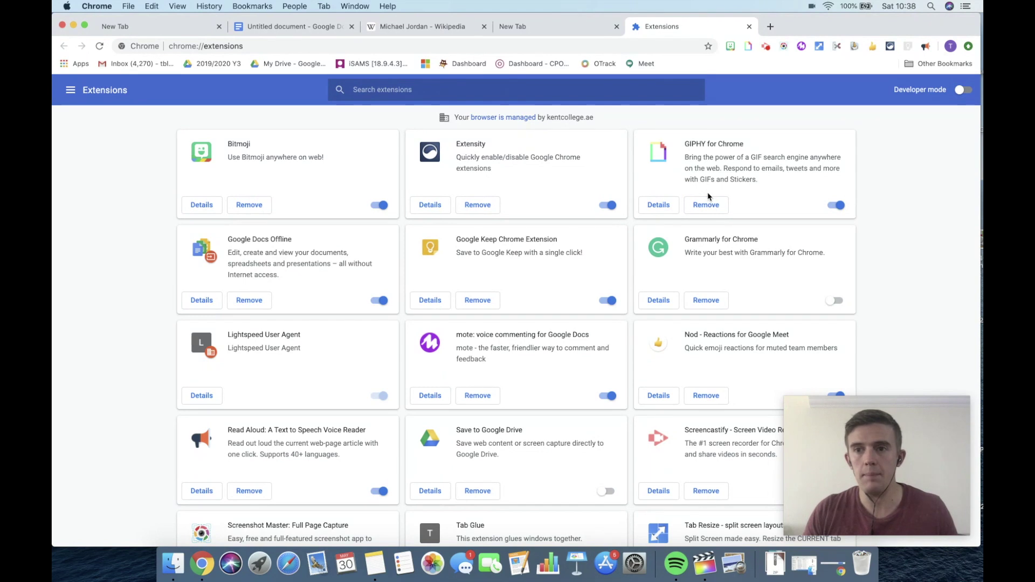
pyautogui.press('super+w')
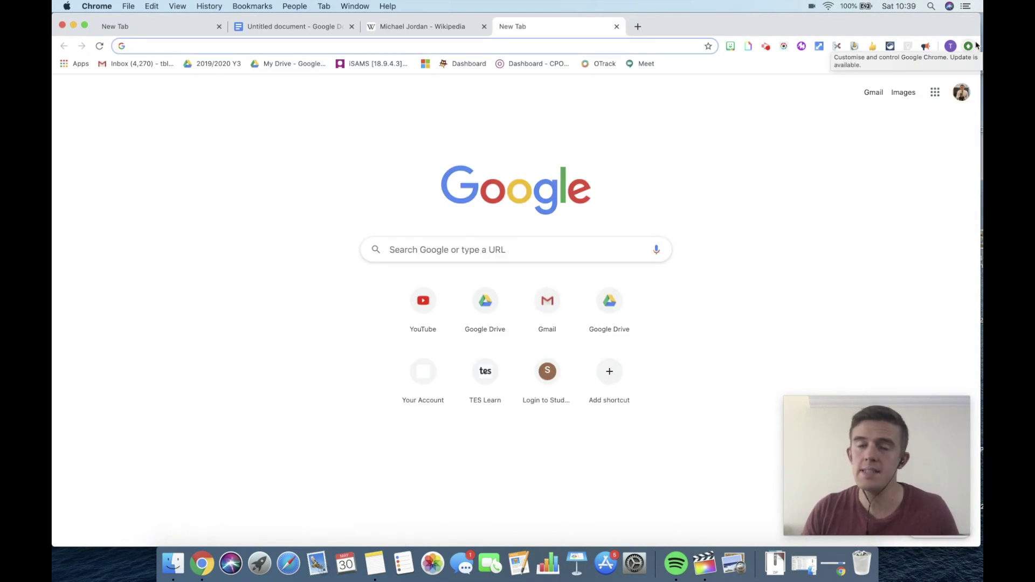
pyautogui.click(976, 46)
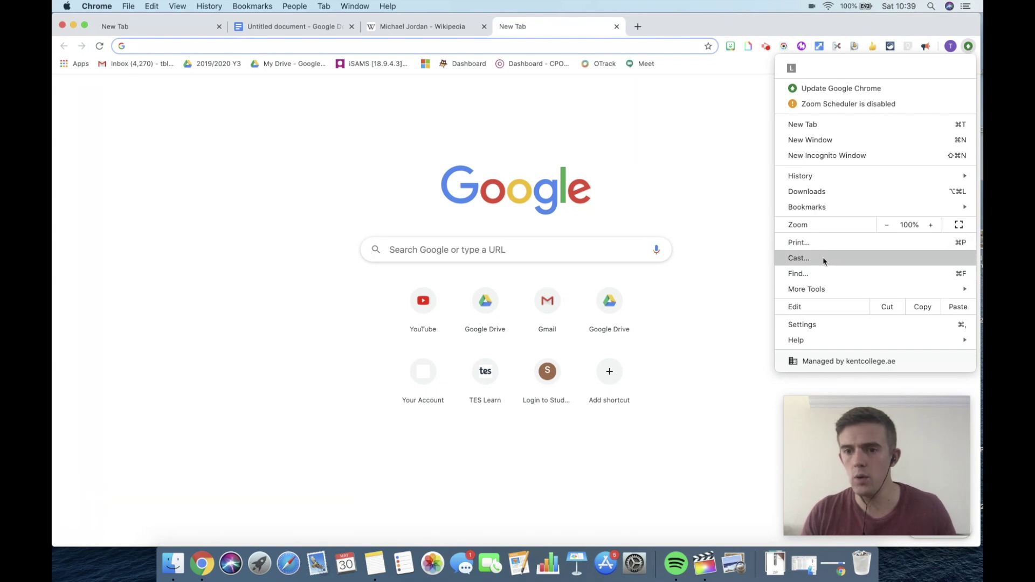
pyautogui.moveTo(807, 289)
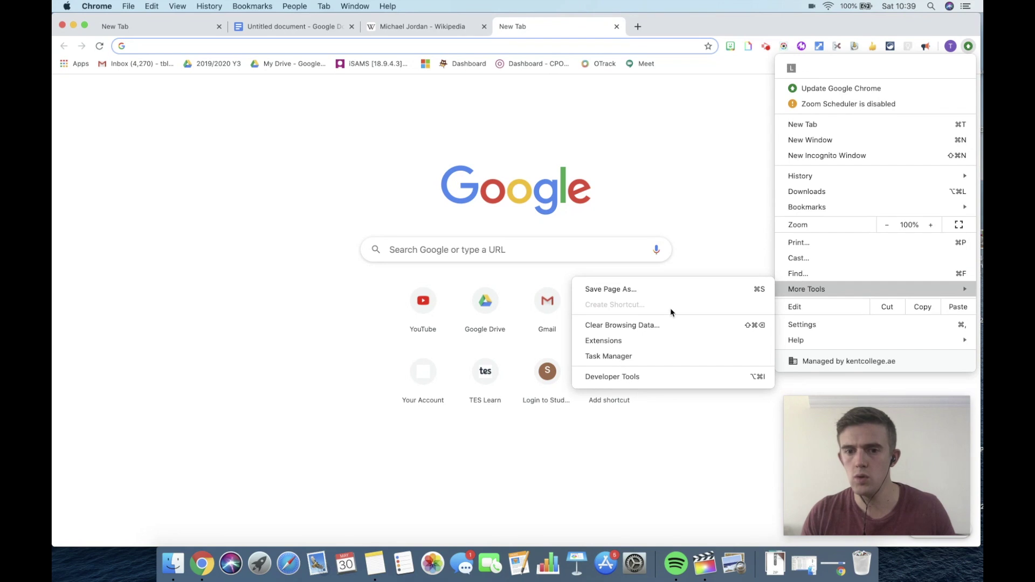
pyautogui.click(649, 340)
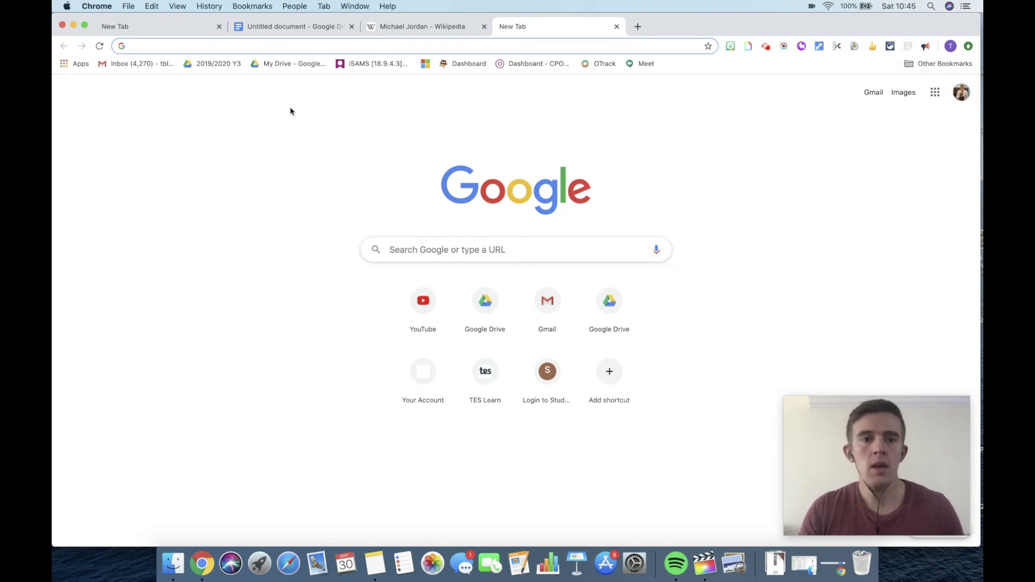
# Save the Michael Jordan Wikipedia article to Keep, then select its first paragraph
pyautogui.click(410, 30)
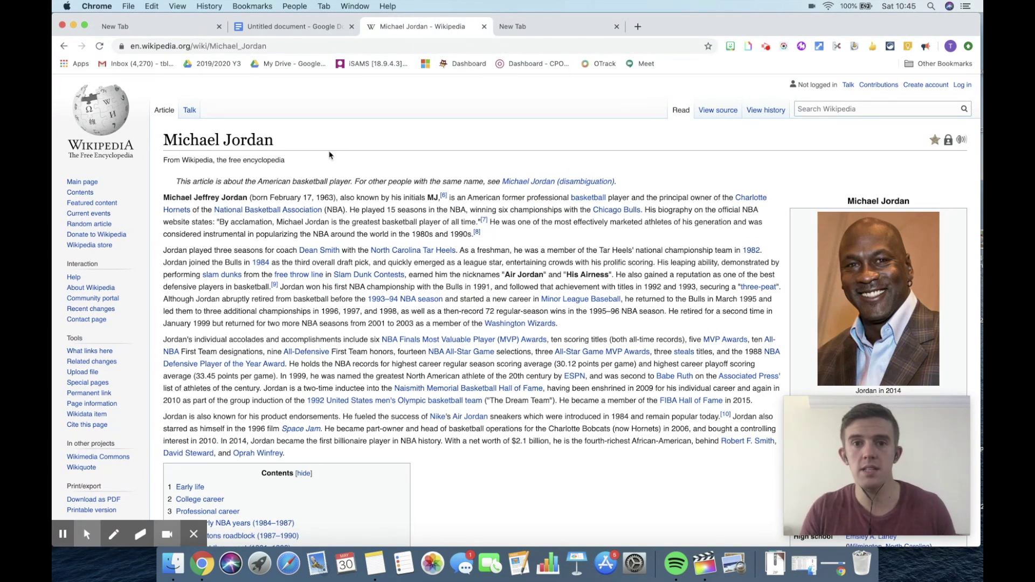
pyautogui.click(908, 47)
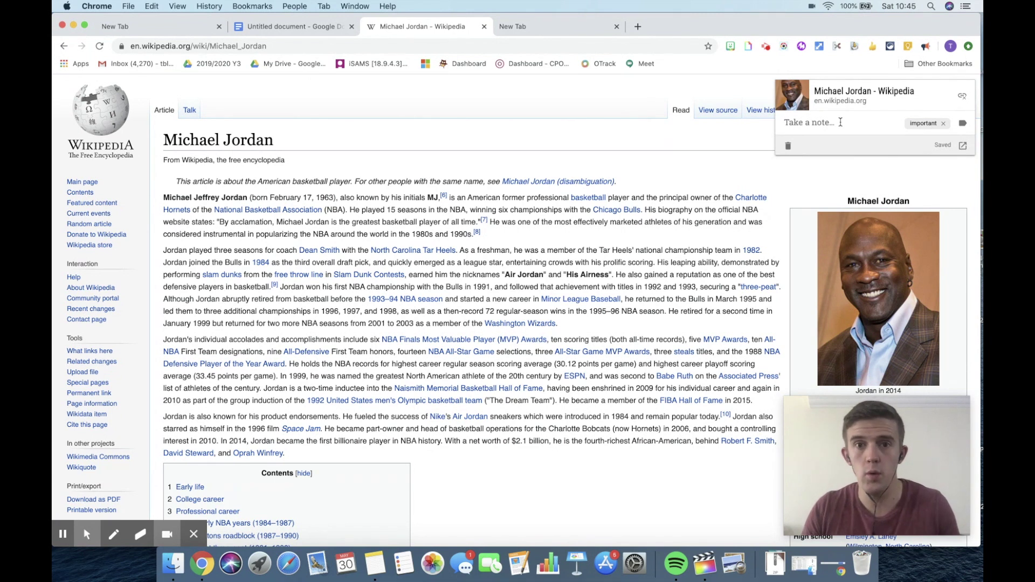
pyautogui.click(666, 149)
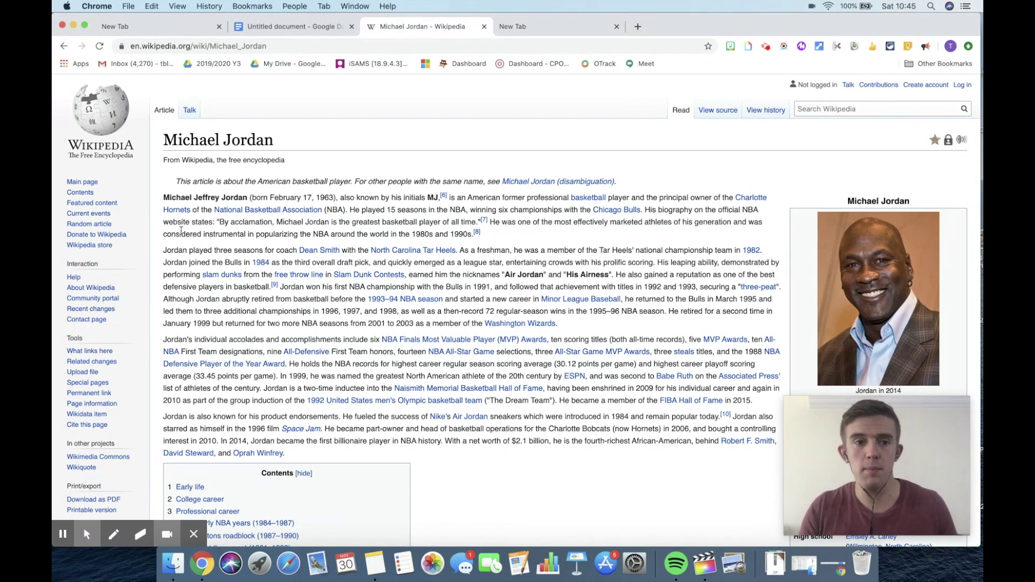
pyautogui.moveTo(163, 197); pyautogui.dragTo(492, 233)
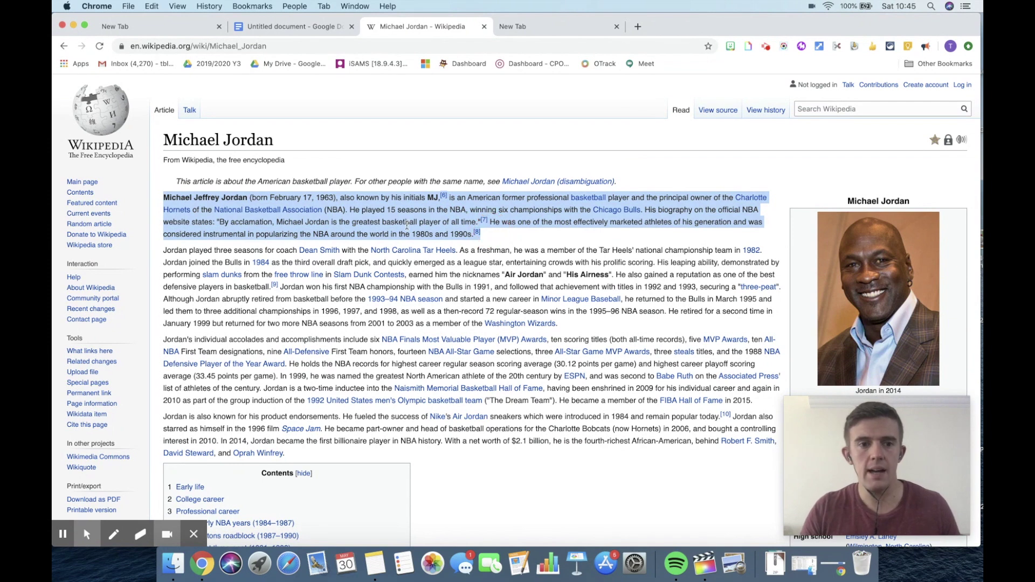
# Save the selected paragraph as a Keep note titled 'Basketball', then return to the Docs tab
pyautogui.rightClick(407, 225)
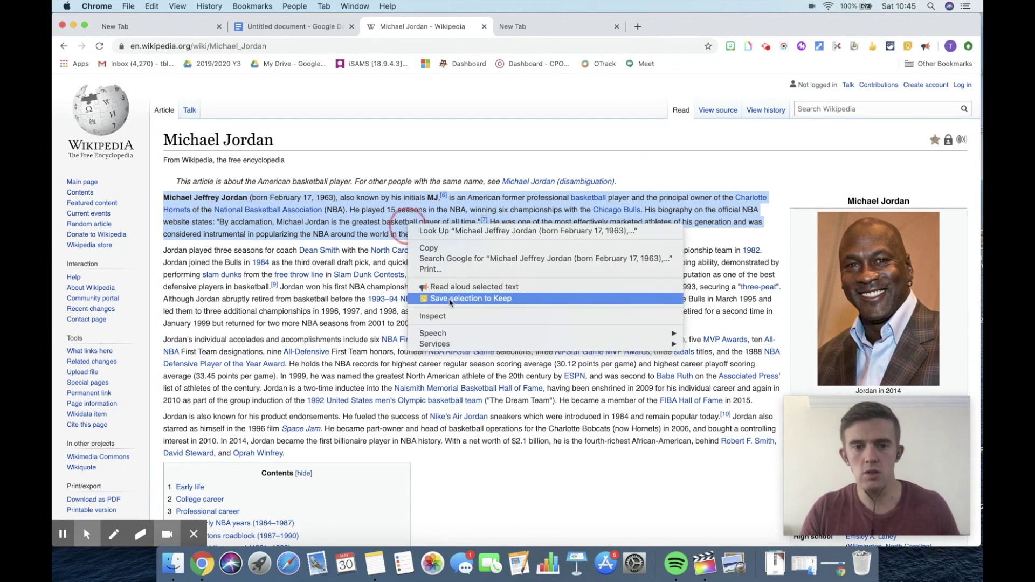
pyautogui.click(451, 300)
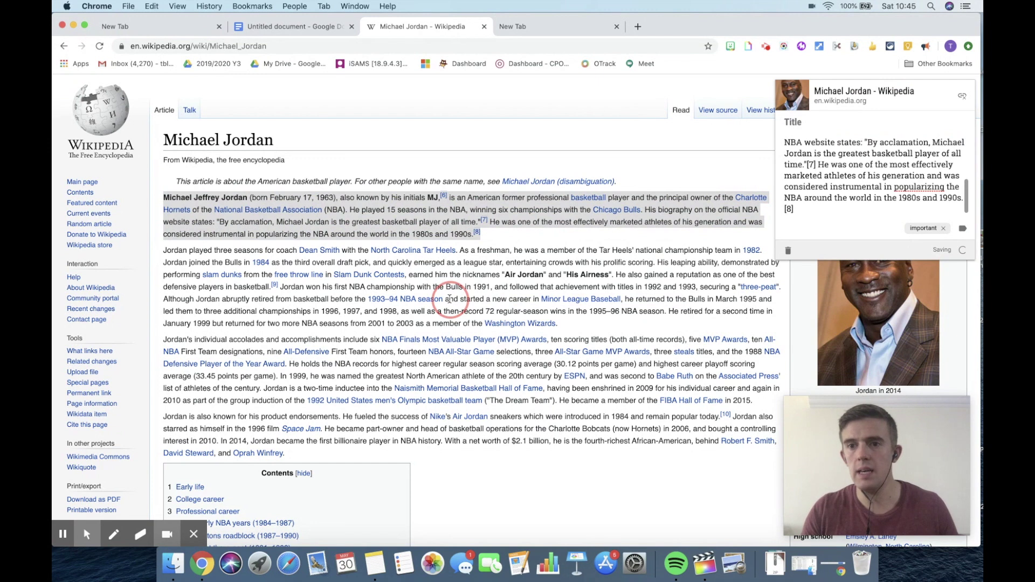
pyautogui.click(802, 125)
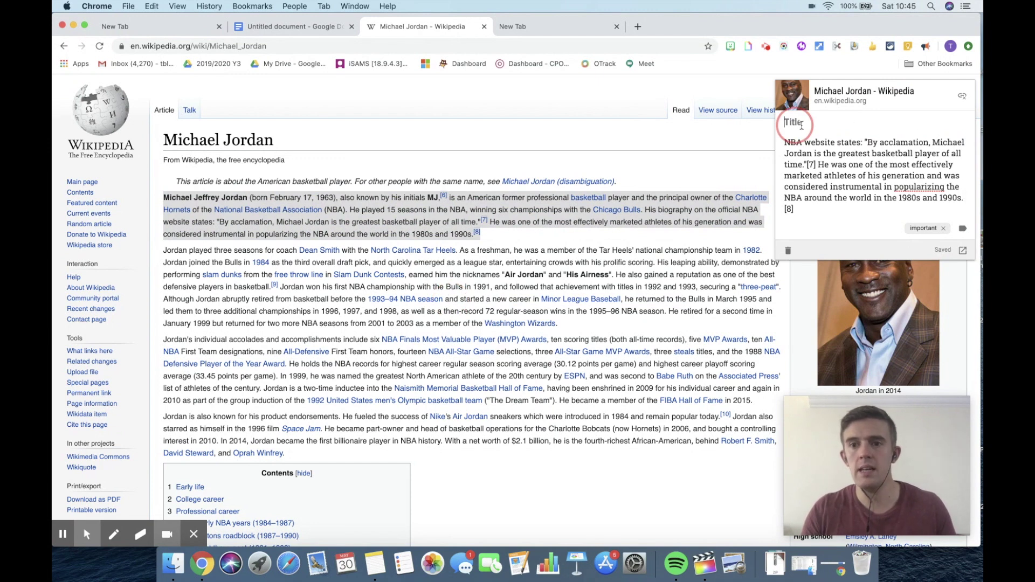
pyautogui.write('Bask')
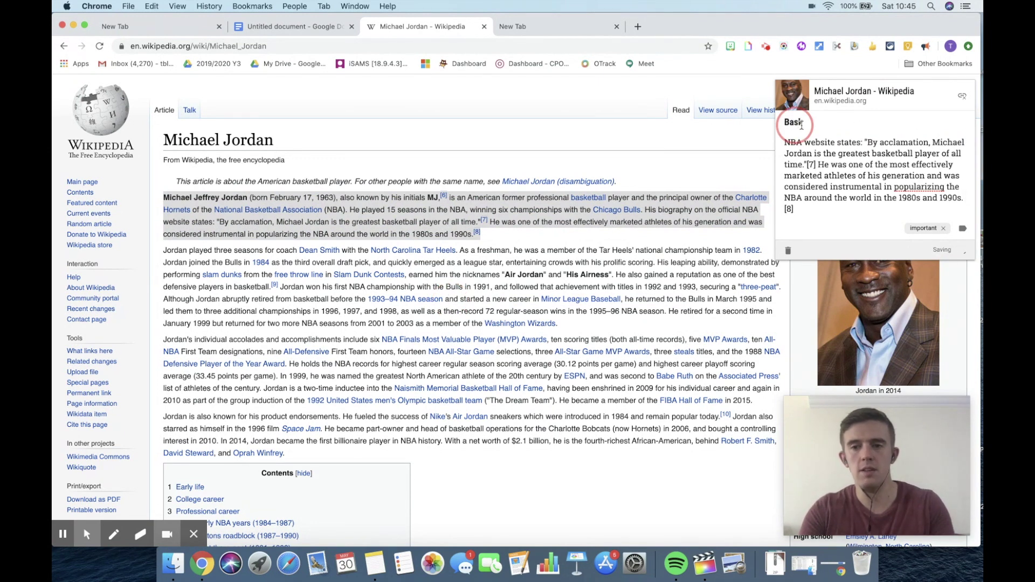
pyautogui.write('etball')
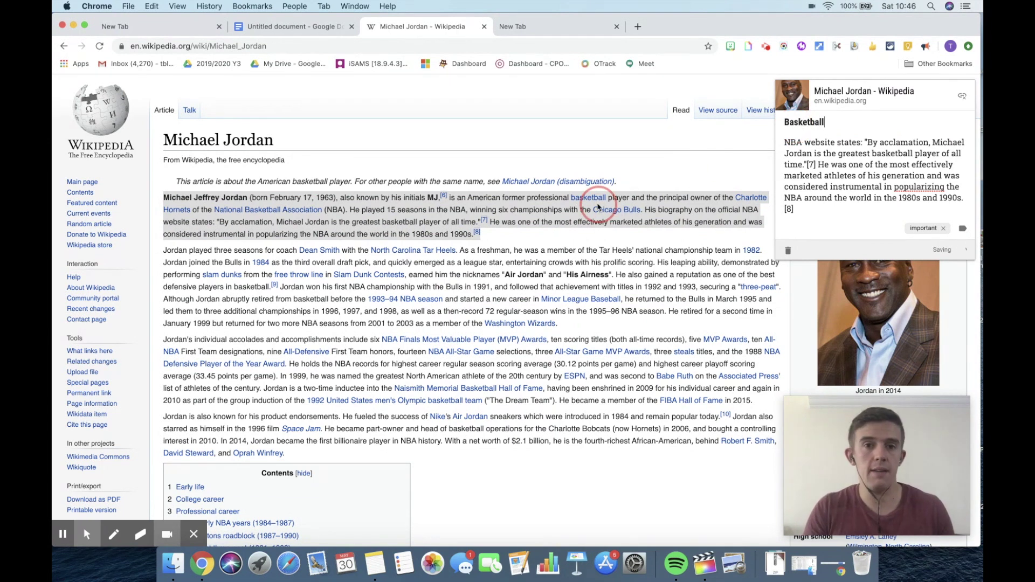
pyautogui.click(537, 136)
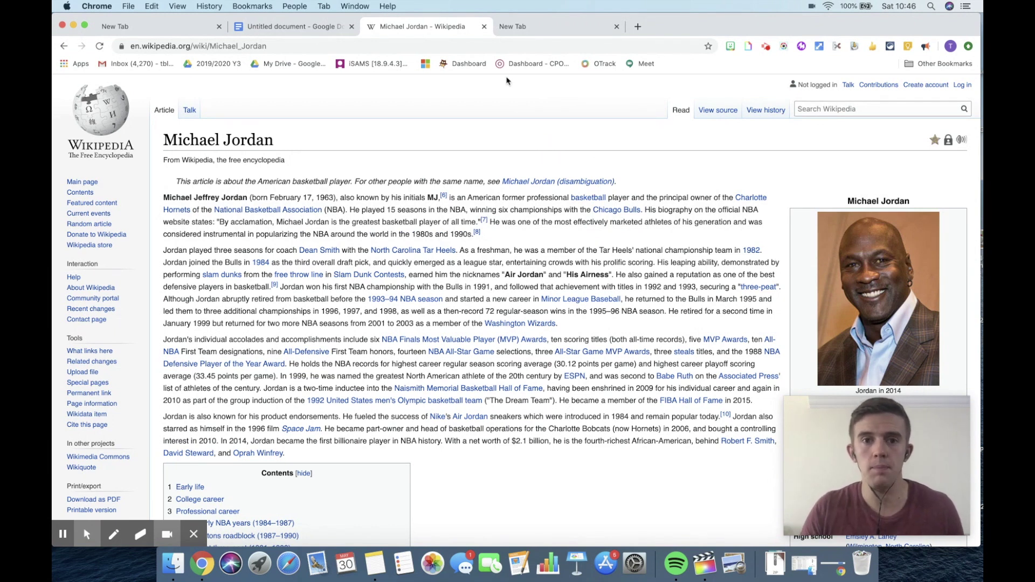
pyautogui.hotkey('ctrl', 'shift', 'Tab')
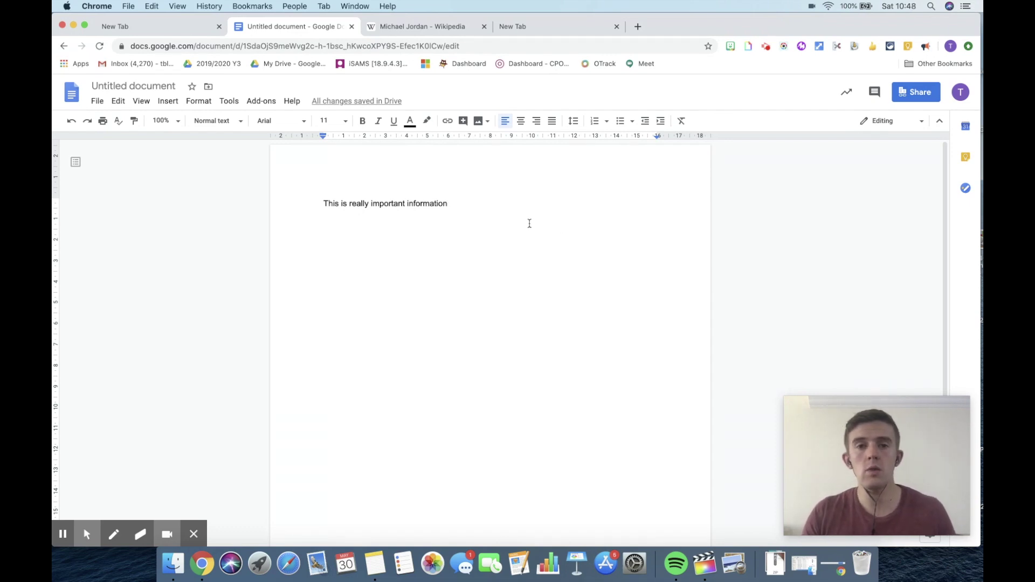
# Save the document line 'This is really important information' to Keep and close the Keep side panel
pyautogui.moveTo(464, 204); pyautogui.dragTo(318, 200)
pyautogui.rightClick(386, 206)
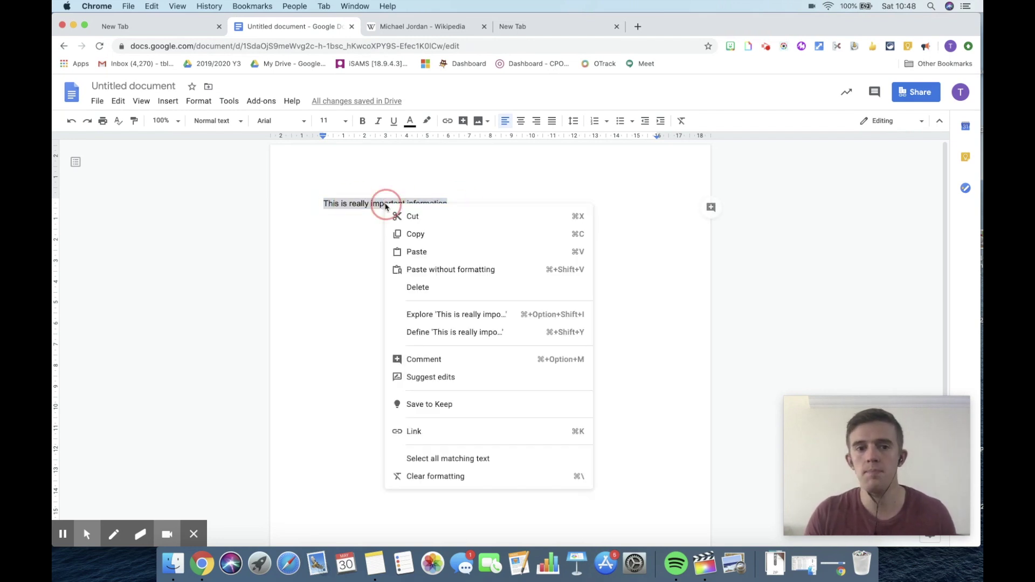
pyautogui.click(408, 404)
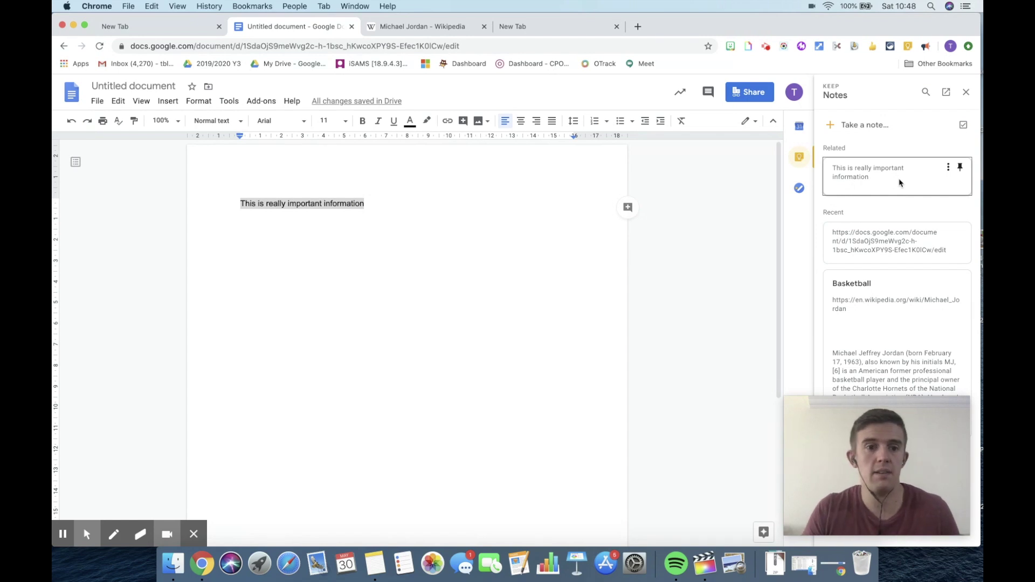
pyautogui.click(649, 221)
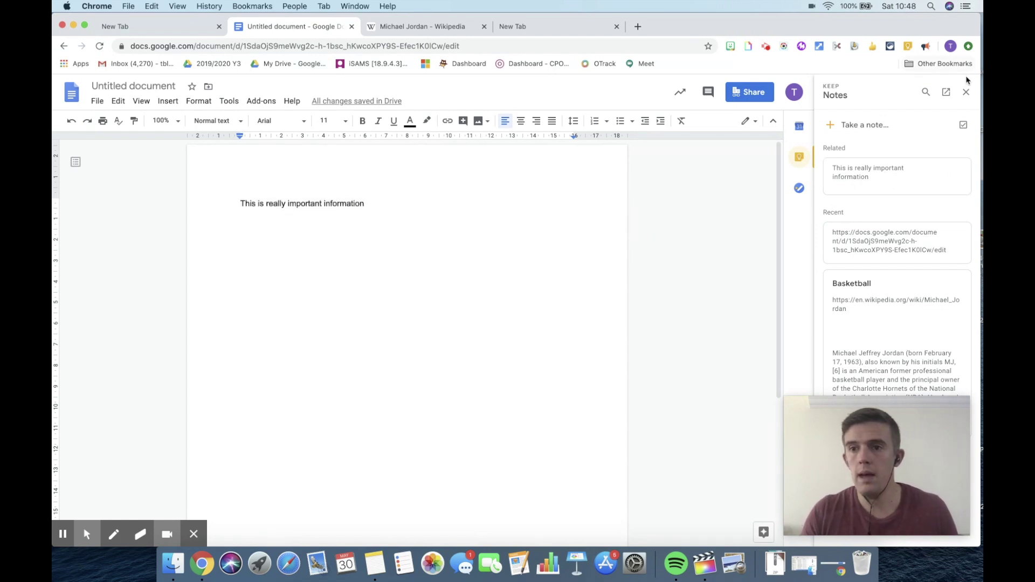
pyautogui.click(966, 92)
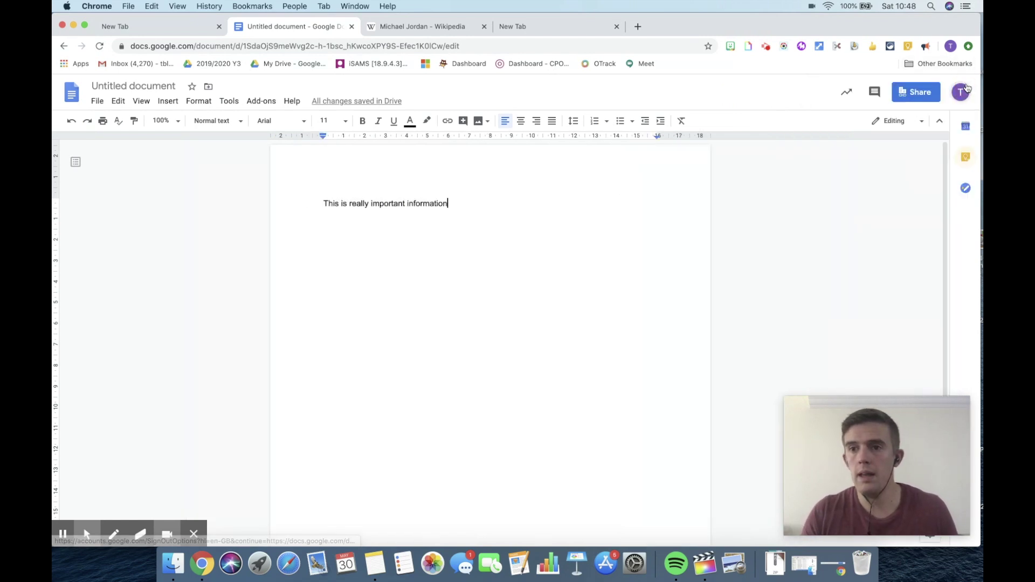
pyautogui.click(911, 48)
# Choose Go to Keep from the Keep extension's menu to open the Keep web app
pyautogui.rightClick(911, 49)
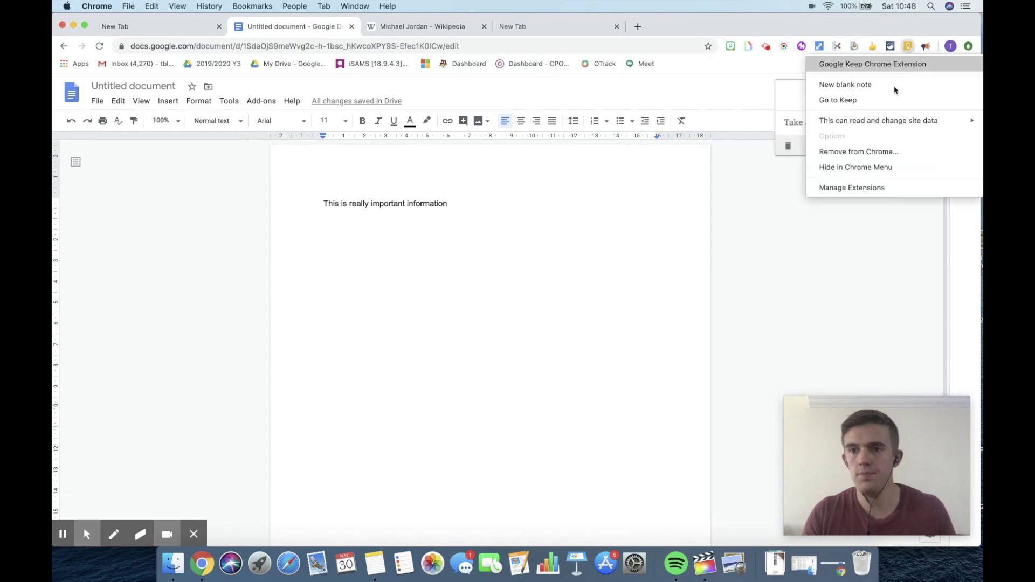
pyautogui.click(861, 105)
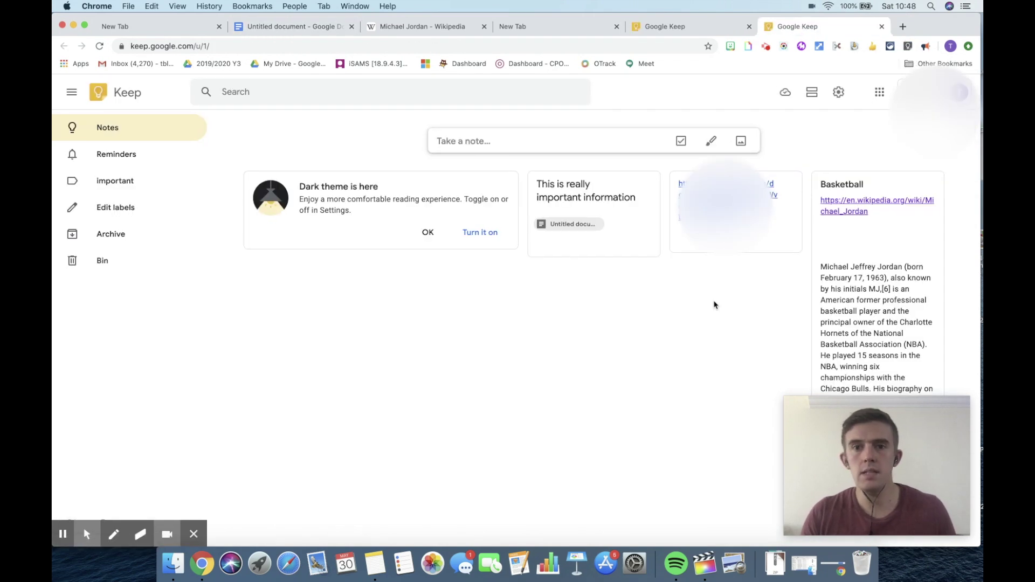